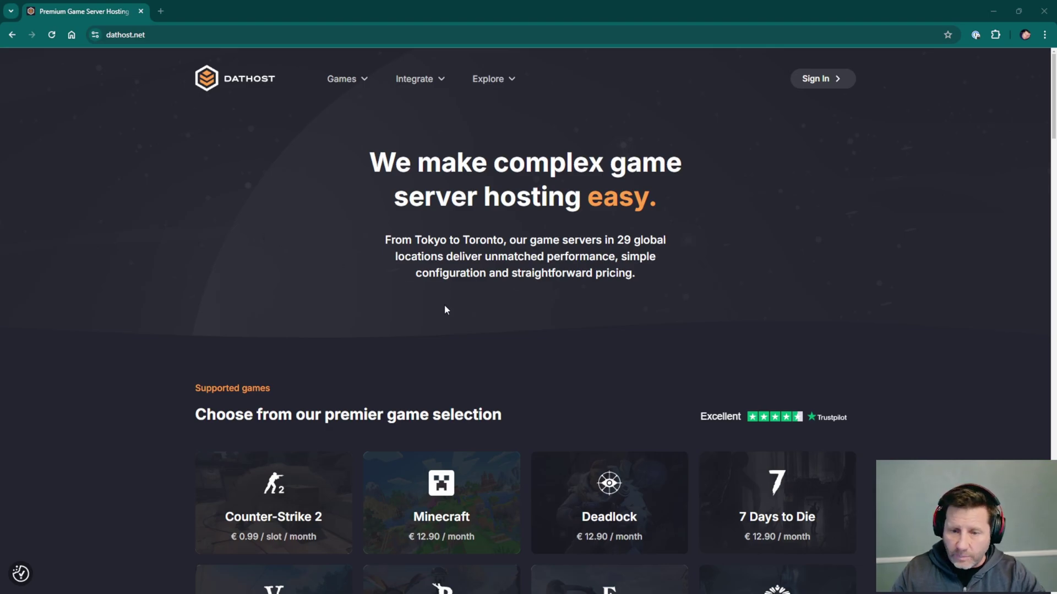
Browse the DatHost homepage, then go to the Minecraft server hosting page.
scroll(272, 246, "down", 6)
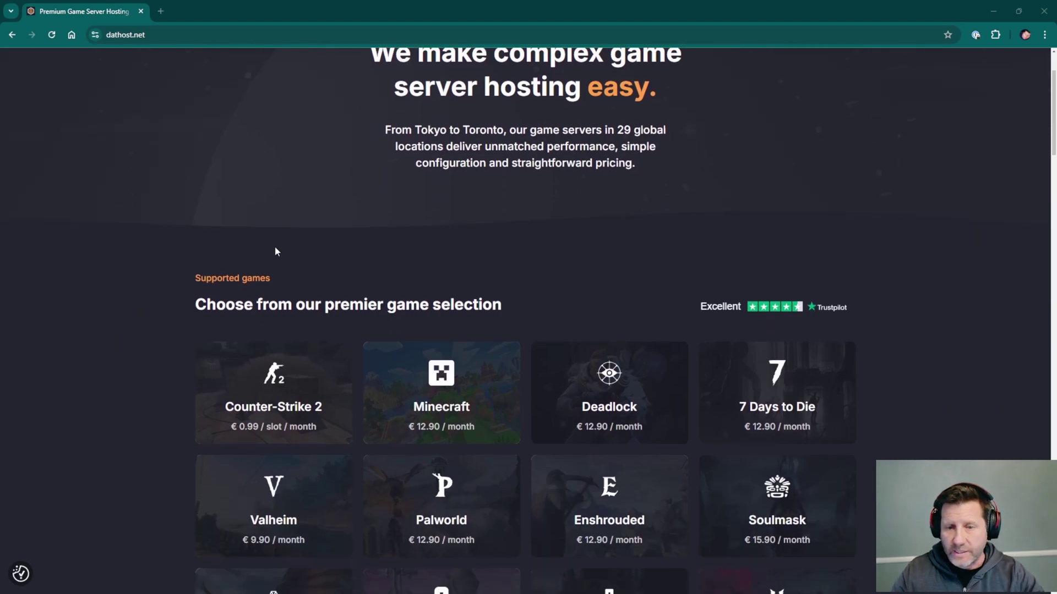
scroll(282, 252, "down", 3)
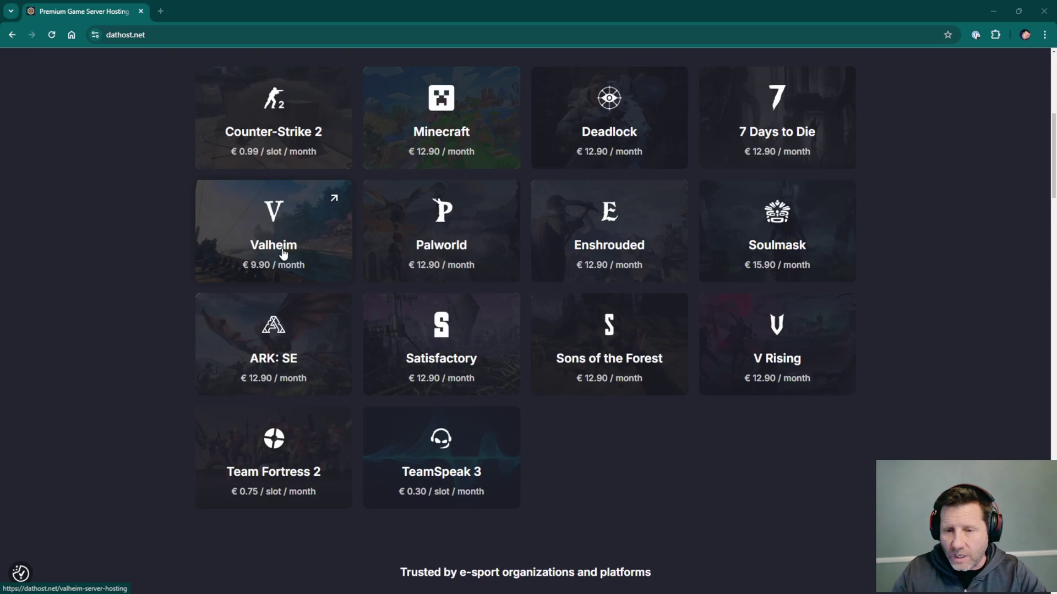
scroll(284, 253, "up", 4)
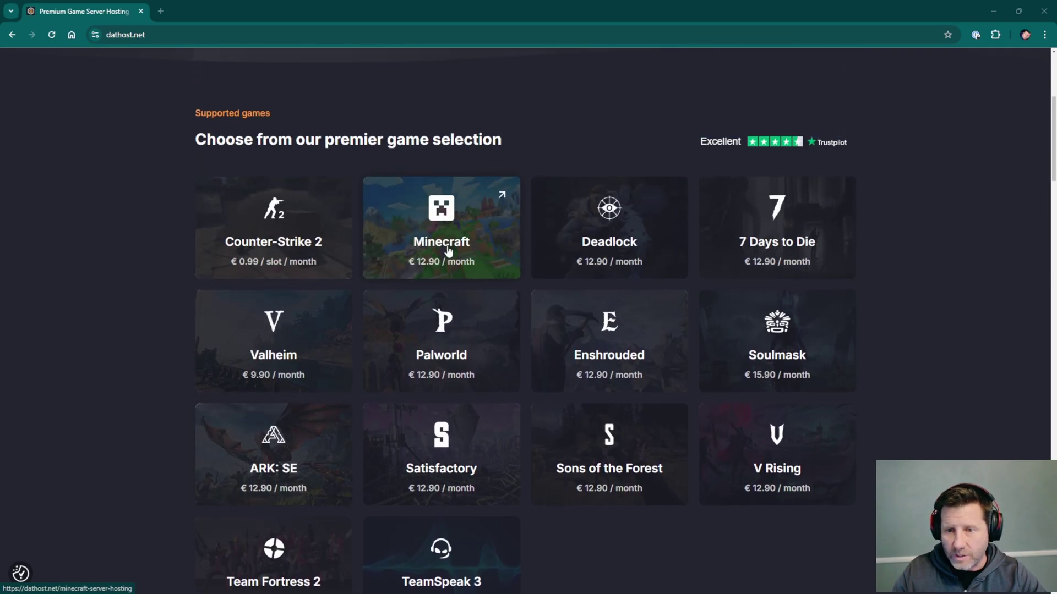
scroll(135, 268, "down", 5)
scroll(143, 270, "down", 13)
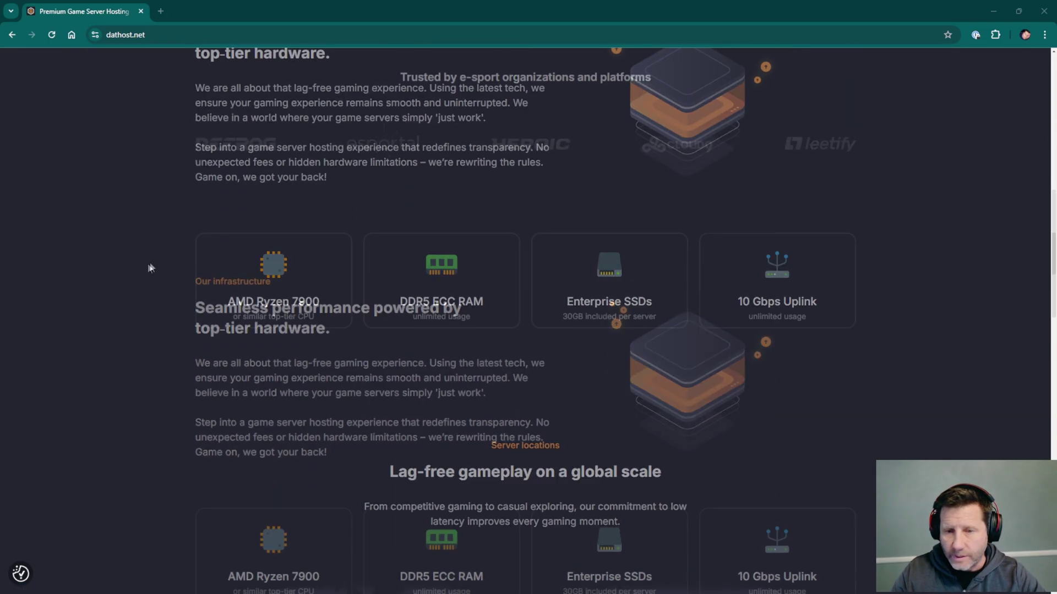
scroll(152, 267, "up", 3)
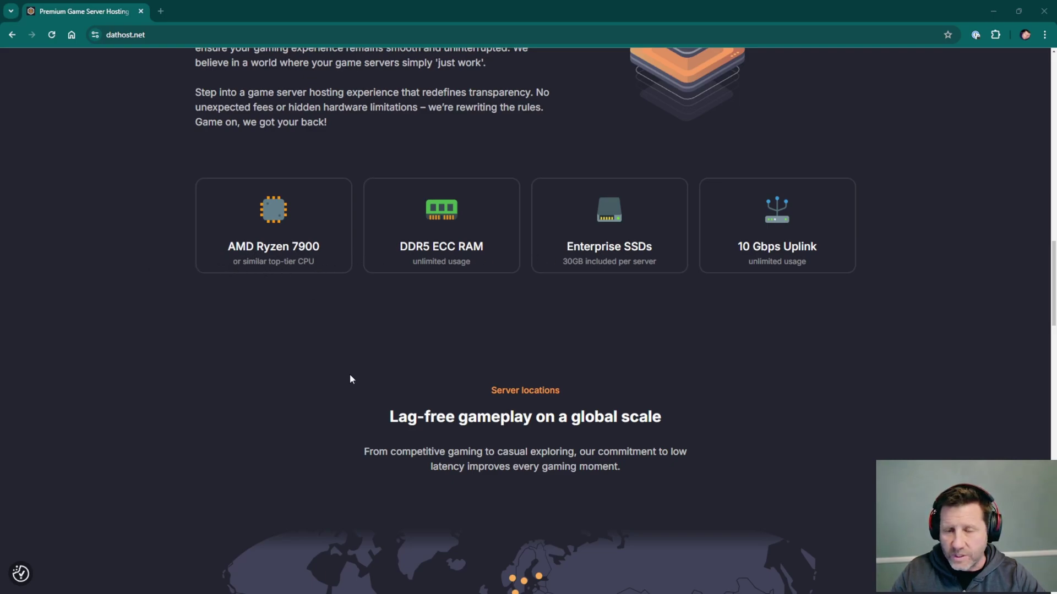
scroll(347, 371, "down", 4)
scroll(213, 355, "down", 5)
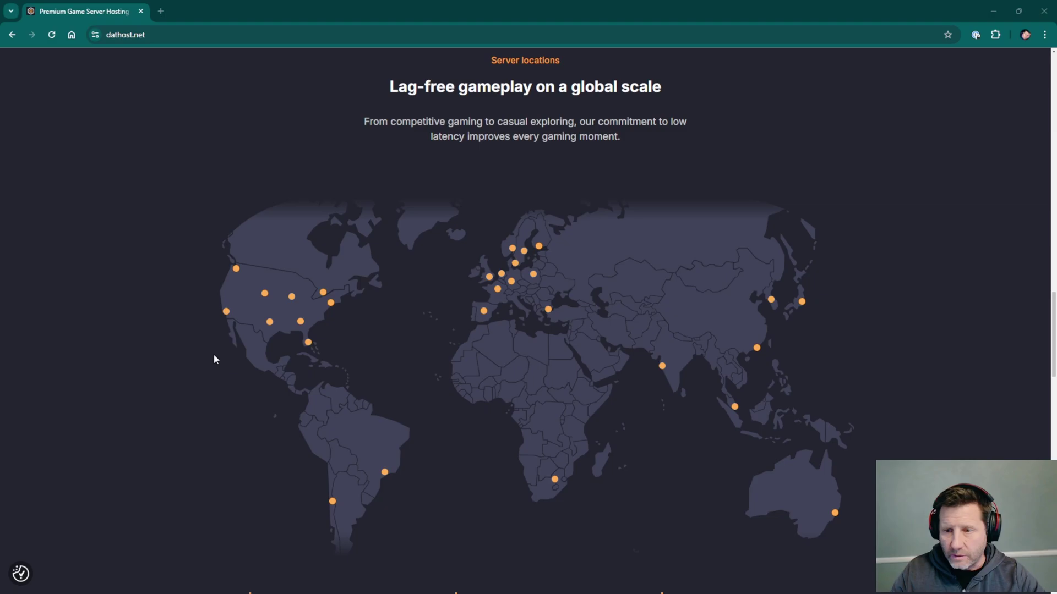
scroll(219, 363, "up", 1)
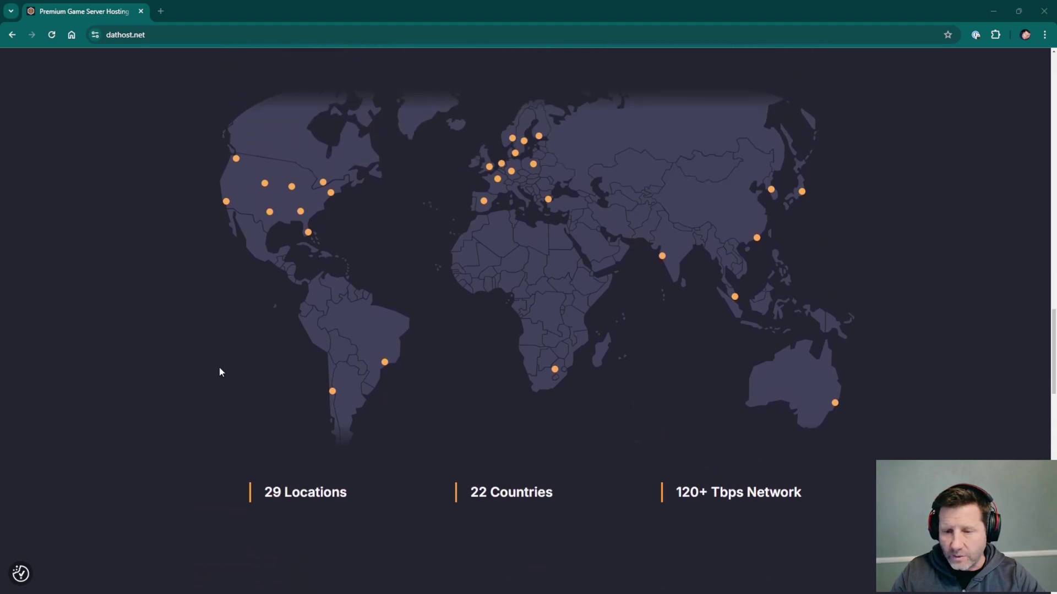
scroll(535, 421, "up", 1)
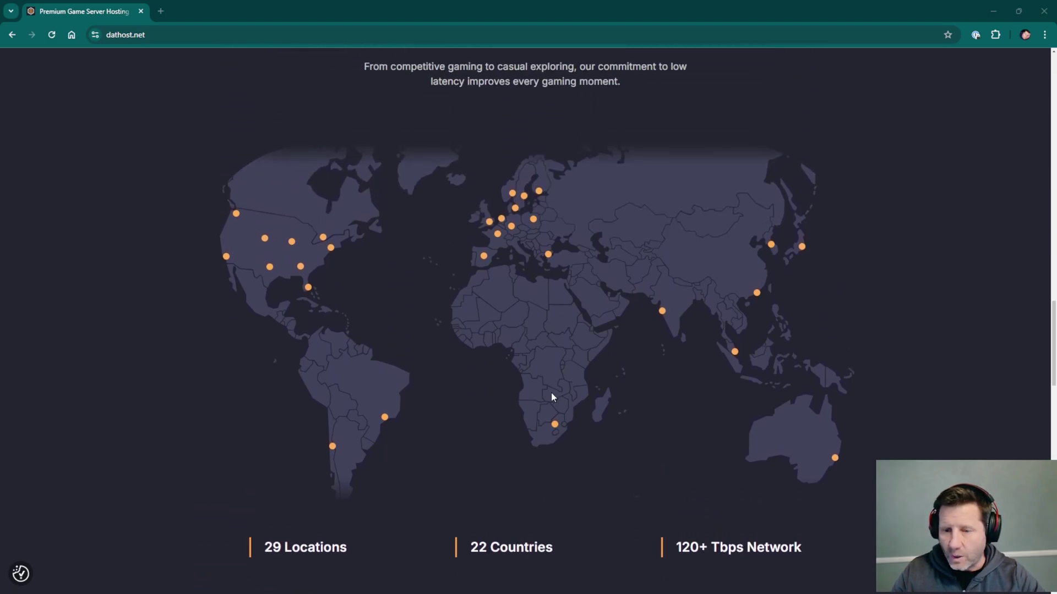
scroll(550, 392, "down", 5)
scroll(550, 395, "down", 10)
scroll(474, 395, "up", 20)
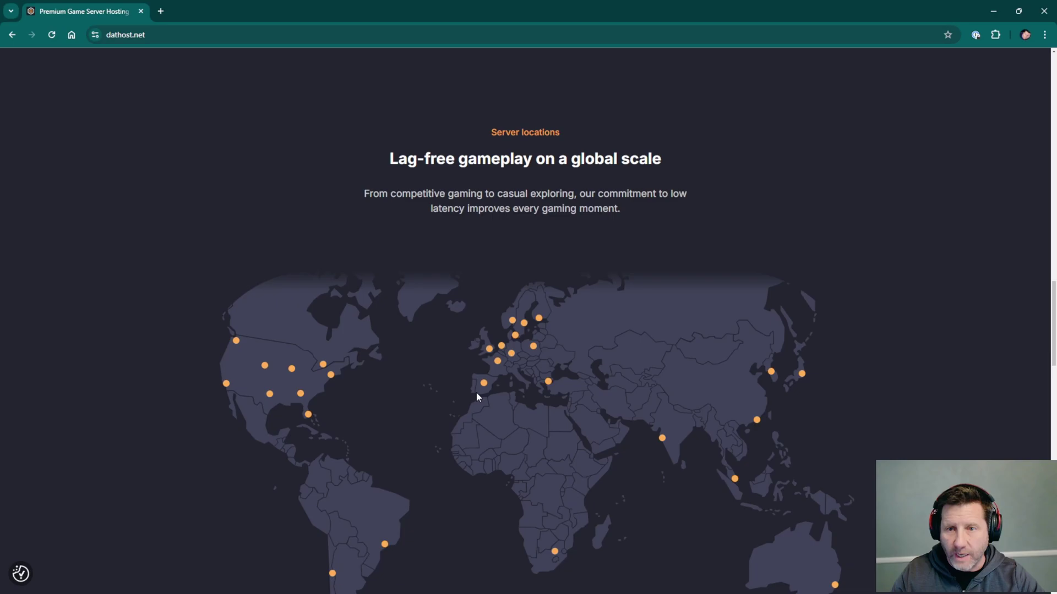
scroll(482, 392, "up", 8)
left_click(470, 207)
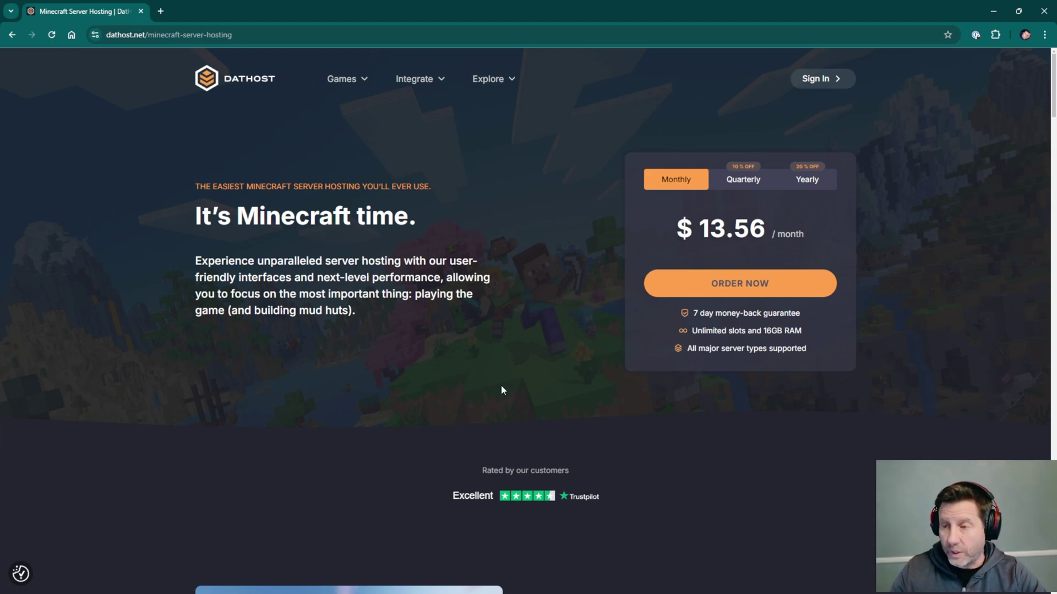
Compare quarterly and yearly pricing, return to monthly billing, and start the order.
left_click(747, 183)
left_click(817, 185)
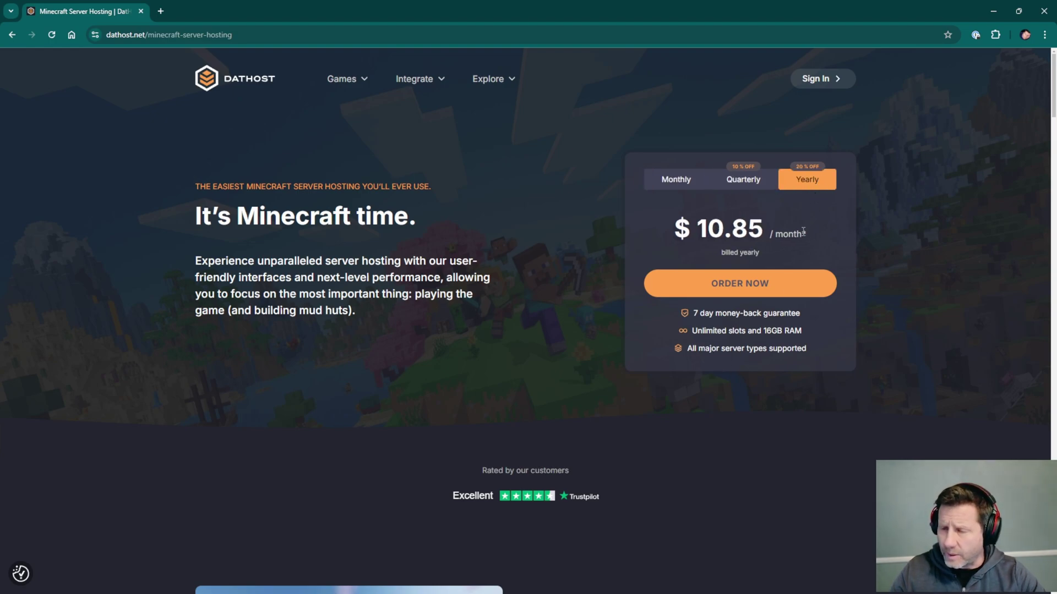
left_click(665, 186)
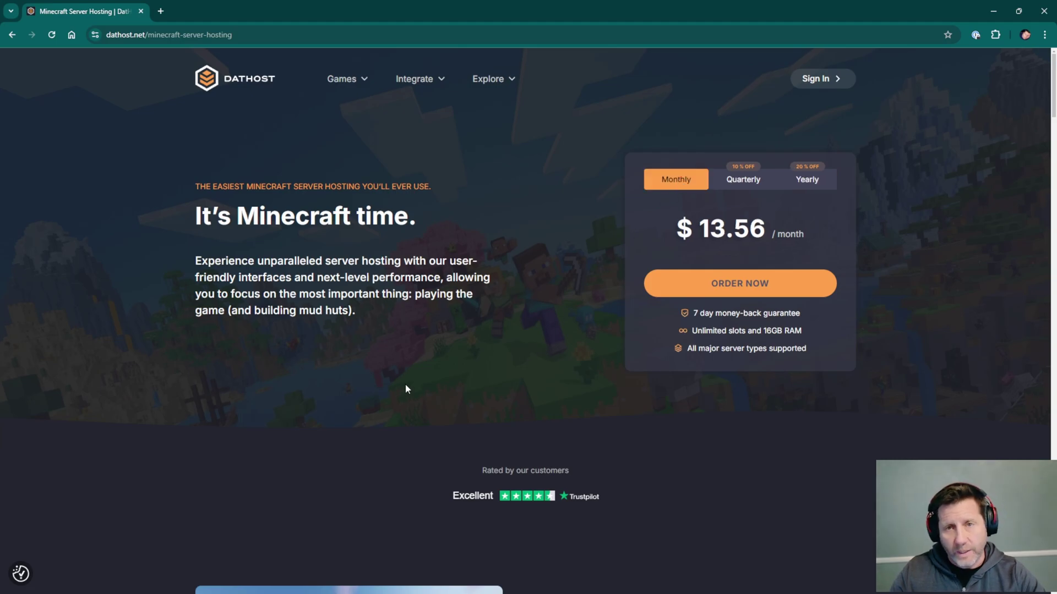
left_click(754, 272)
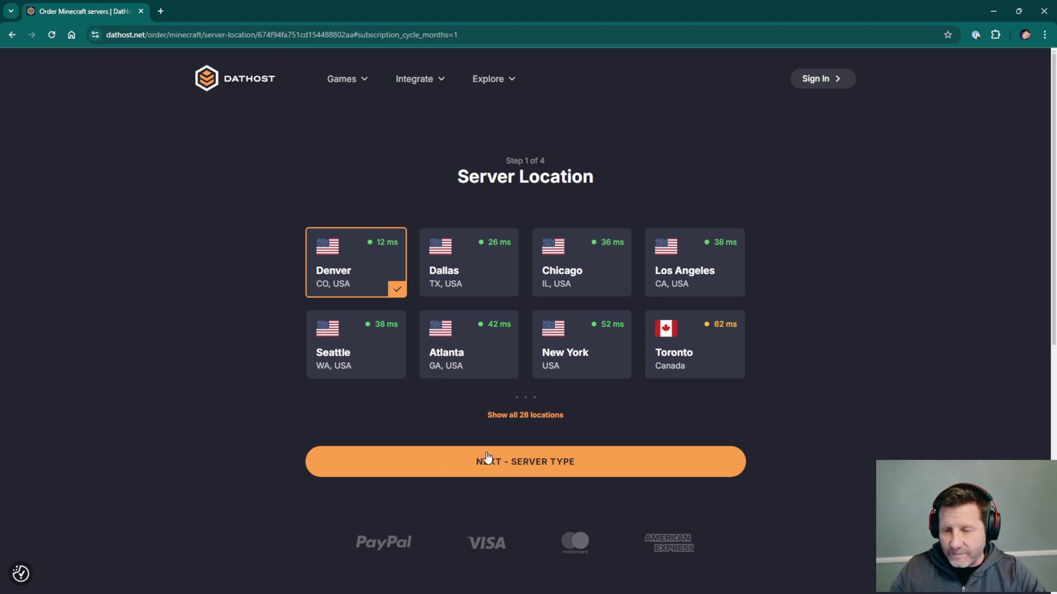
Show all 28 locations, keep Denver, CO selected, and continue to Server Type.
left_click(523, 415)
scroll(240, 418, "down", 5)
scroll(248, 423, "down", 1)
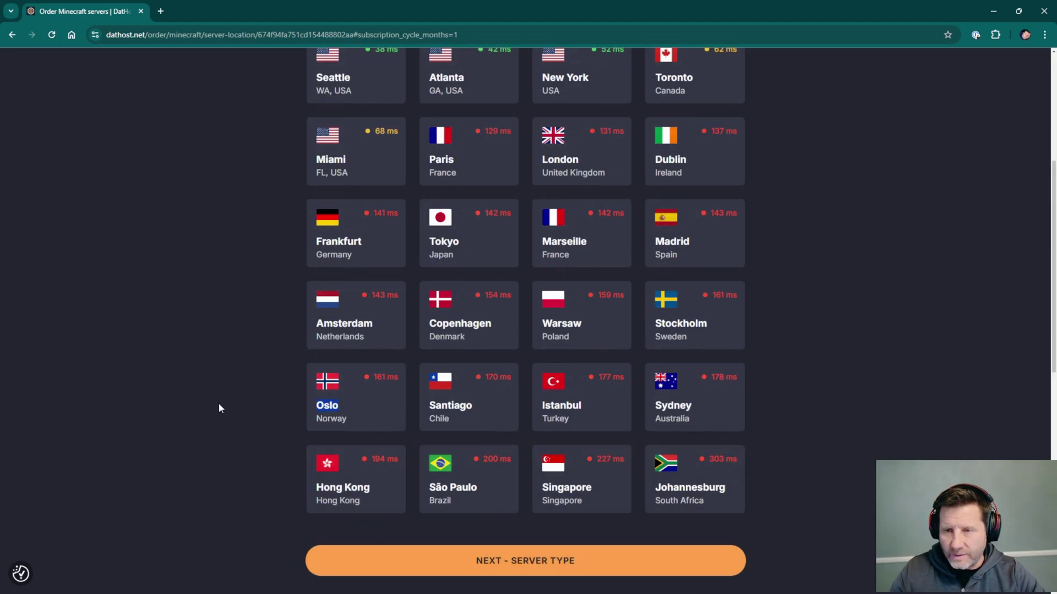
scroll(221, 403, "up", 2)
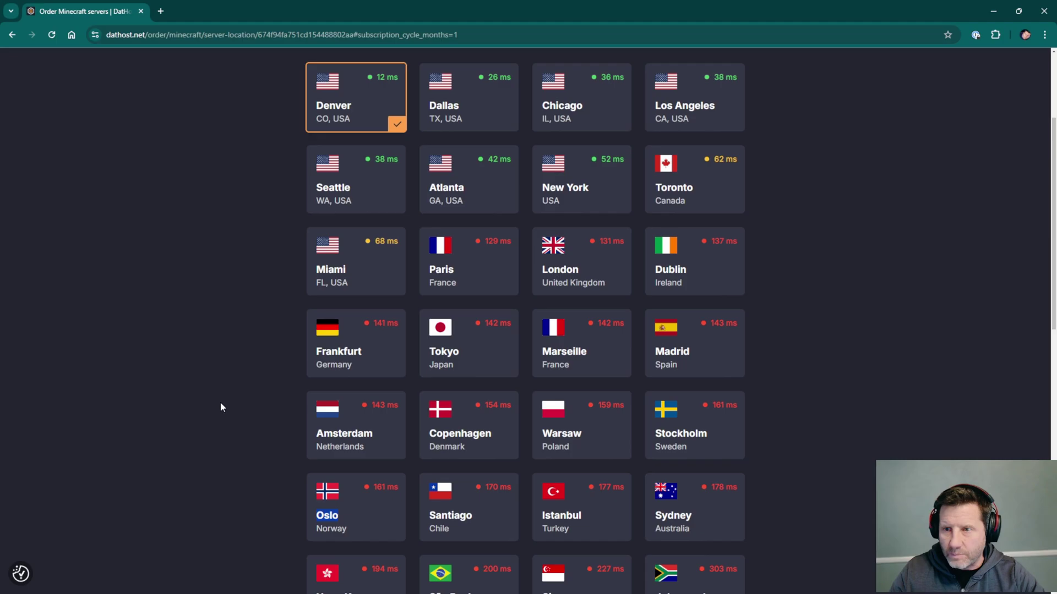
scroll(220, 403, "down", 2)
scroll(220, 407, "up", 2)
scroll(220, 407, "down", 2)
scroll(220, 407, "up", 1)
scroll(220, 406, "up", 3)
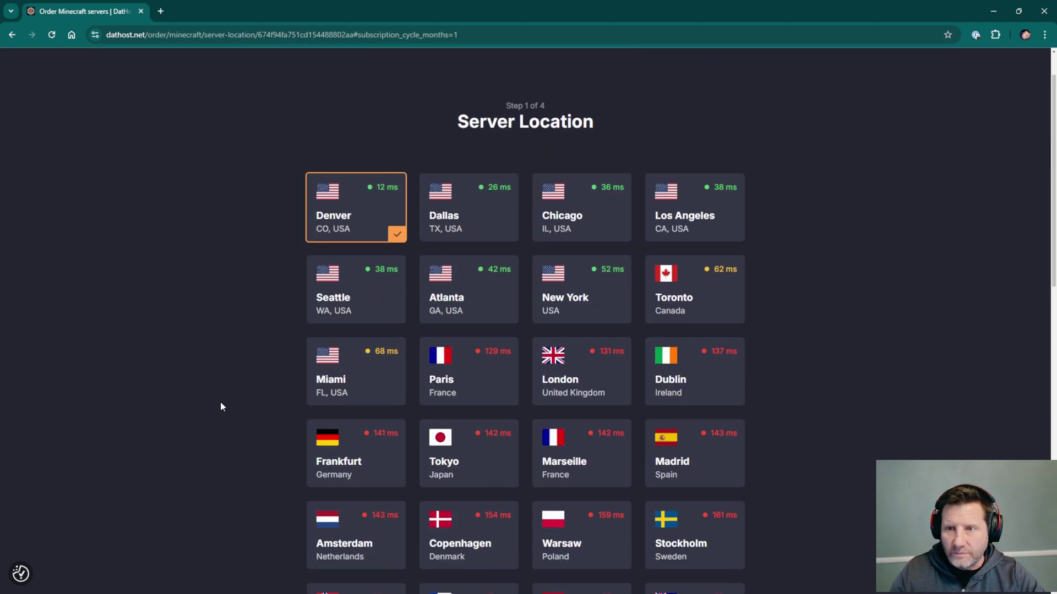
scroll(384, 491, "down", 5)
left_click(532, 507)
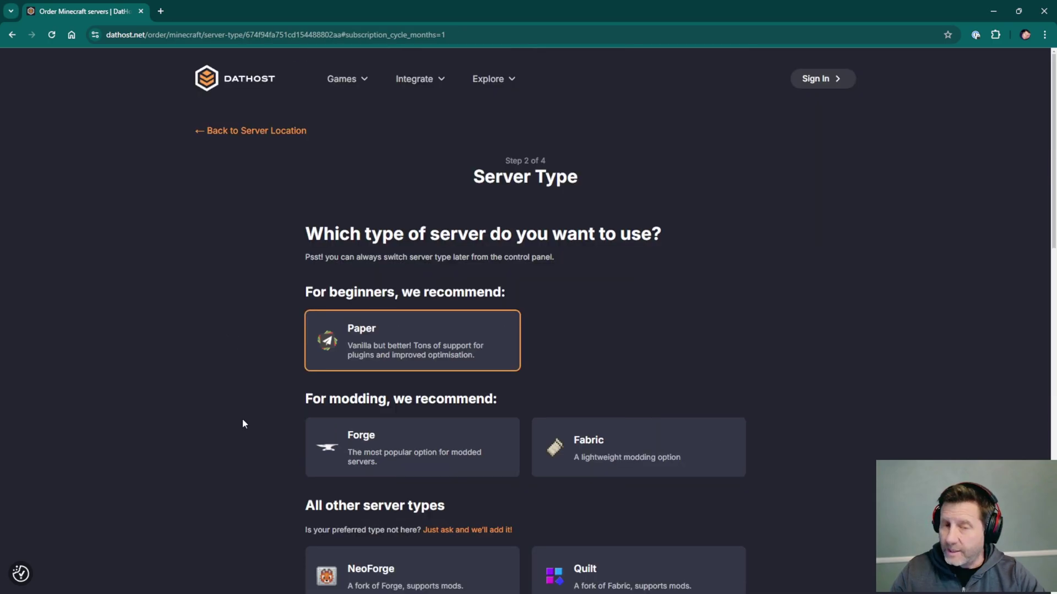
Keep Paper on server version 1.21.3 (Latest) and continue to Account Details.
scroll(244, 424, "down", 1)
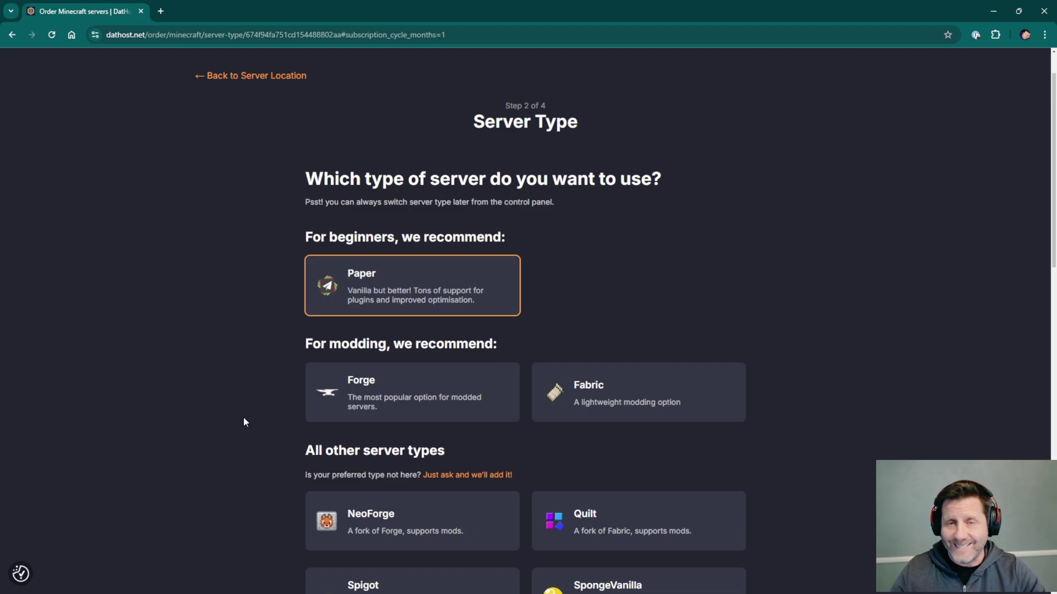
scroll(244, 421, "down", 1)
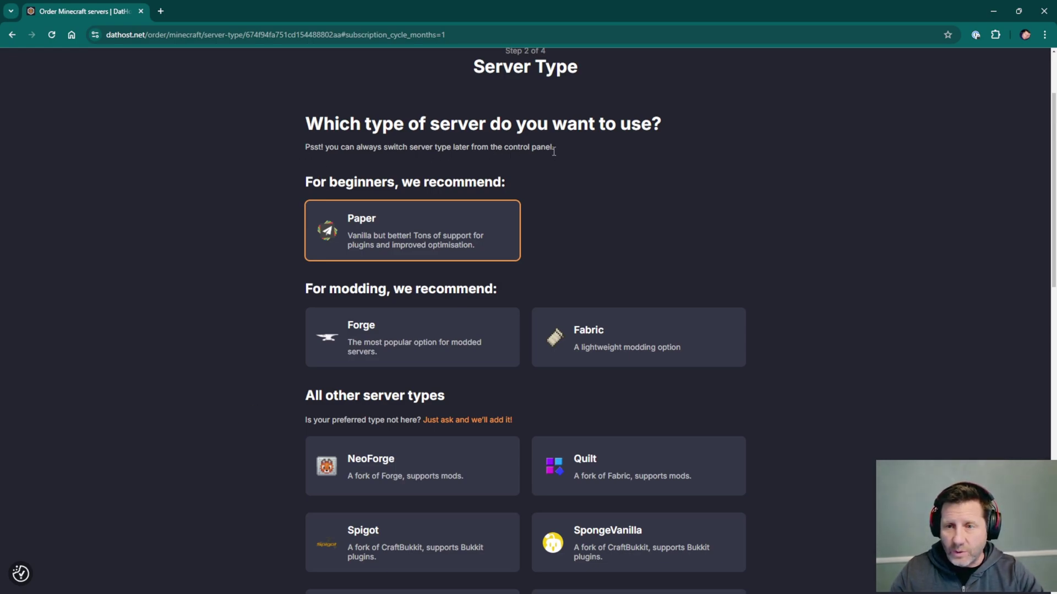
scroll(231, 358, "down", 2)
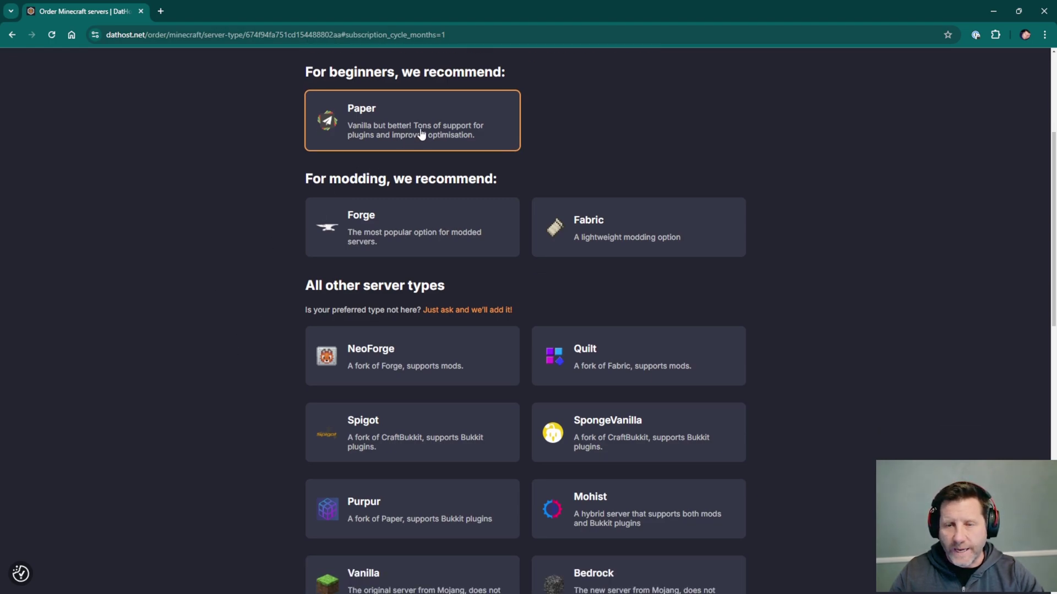
scroll(240, 332, "down", 7)
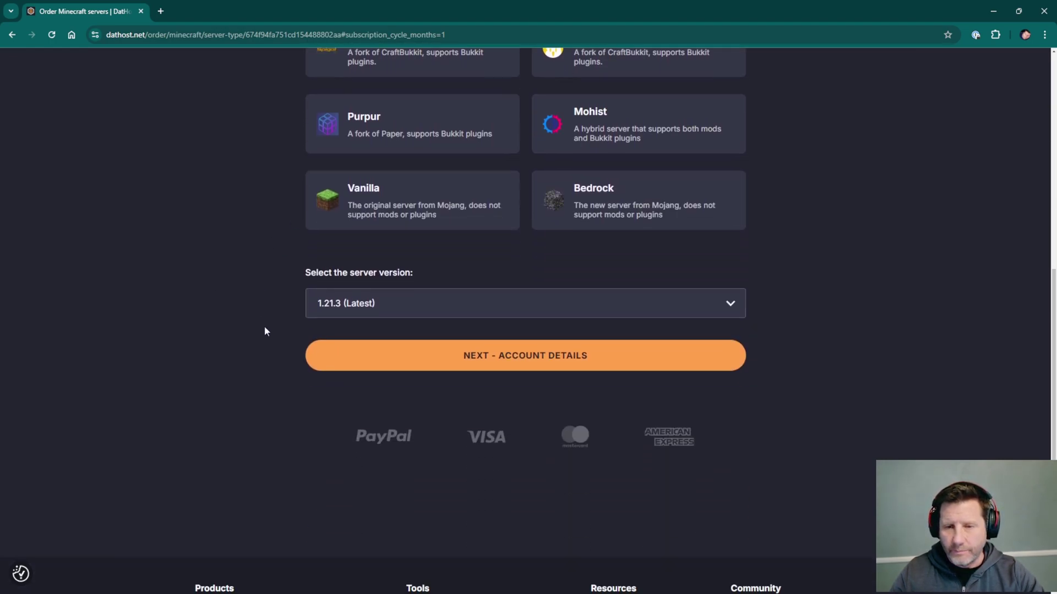
left_click(410, 304)
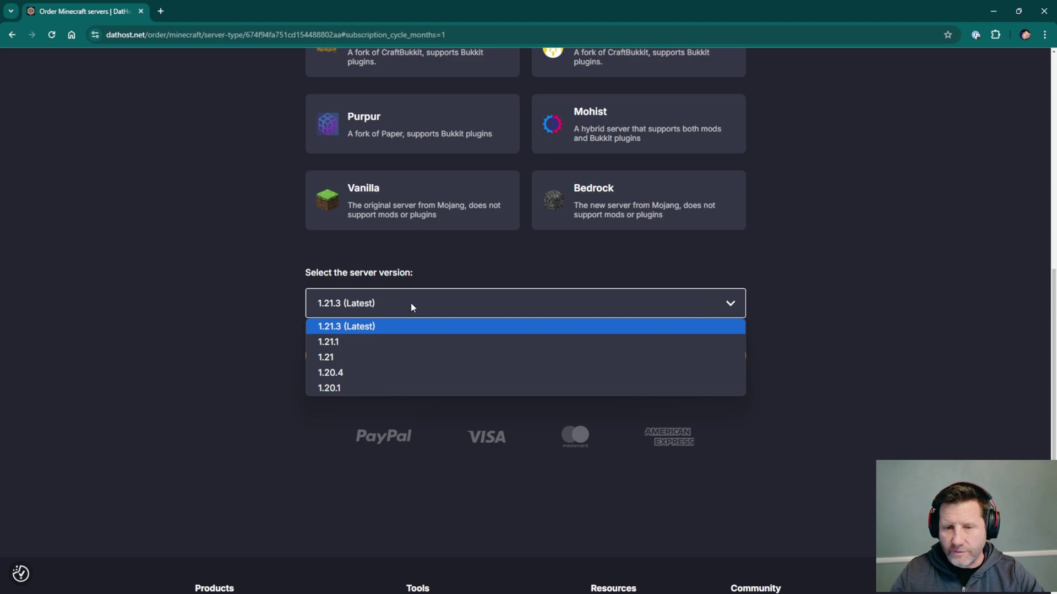
left_click(259, 334)
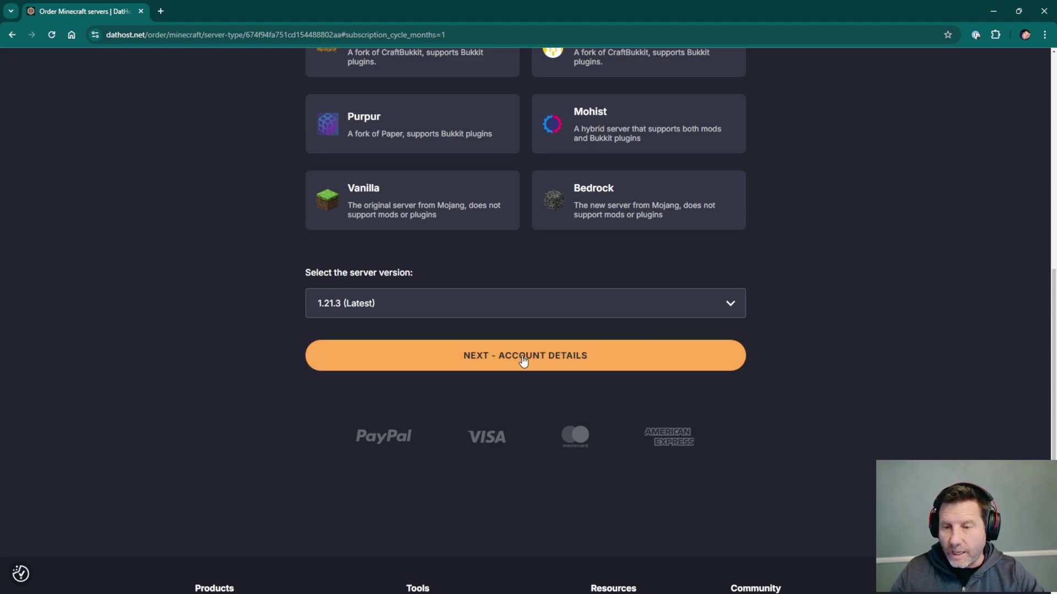
left_click(523, 358)
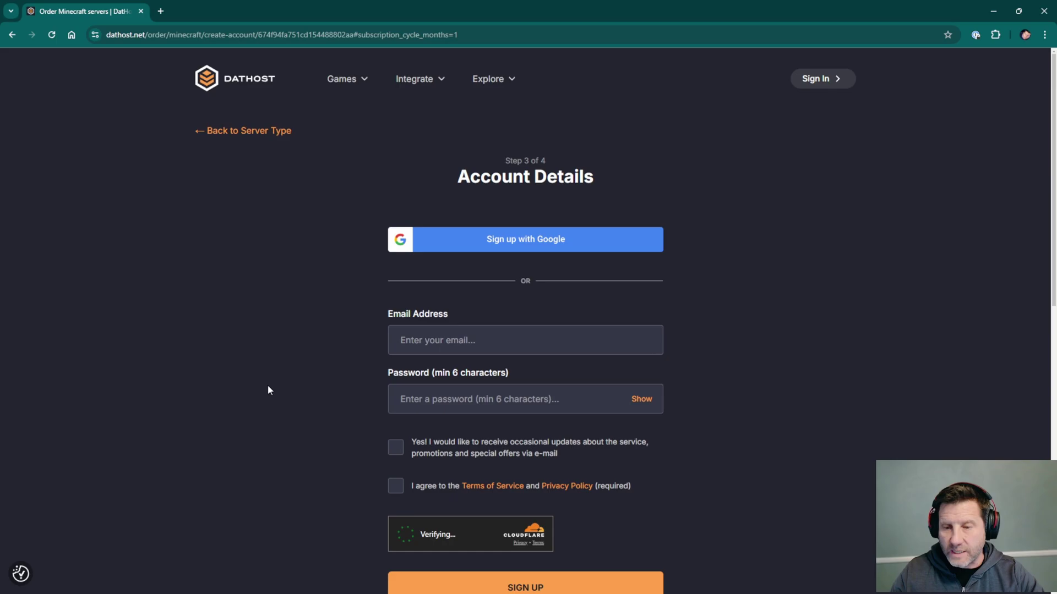
Opt in to service update e-mails and accept the Terms of Service and Privacy Policy.
scroll(268, 386, "down", 2)
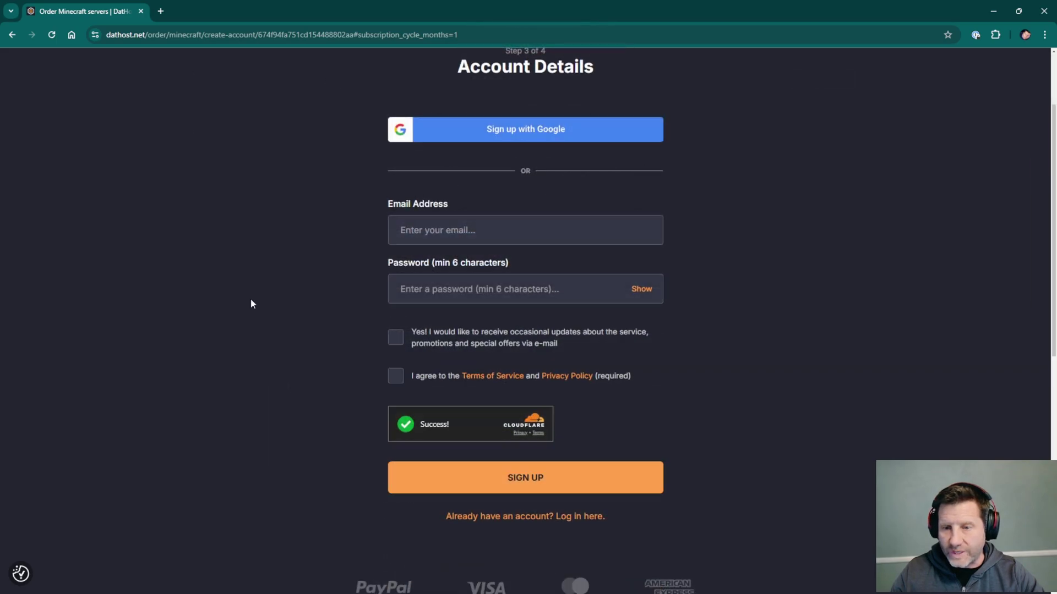
left_click(395, 337)
left_click(396, 376)
scroll(396, 376, "down", 5)
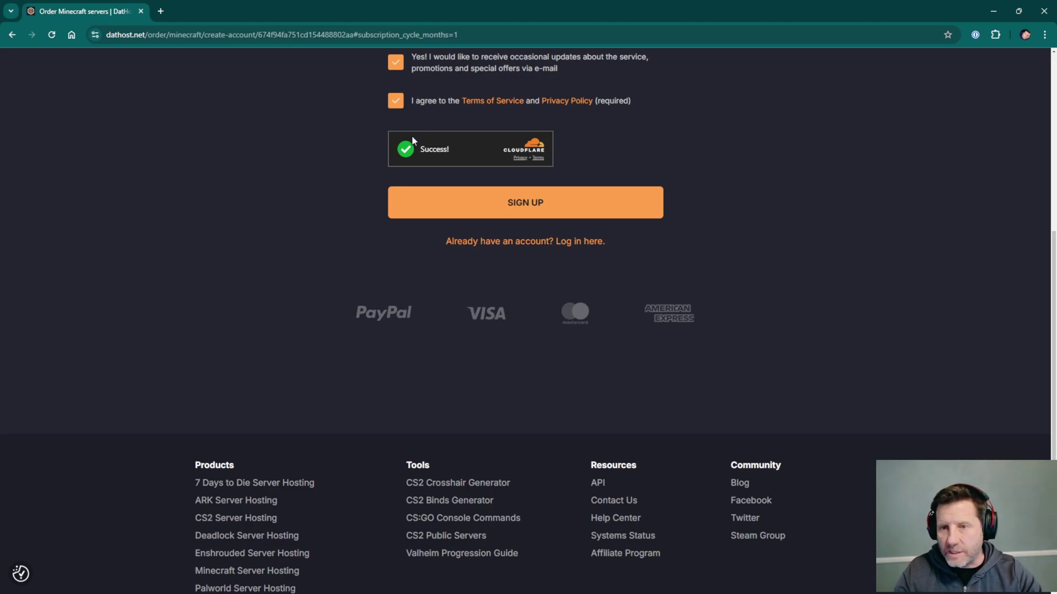
Create the account and choose PayPal as the payment method.
left_click(530, 203)
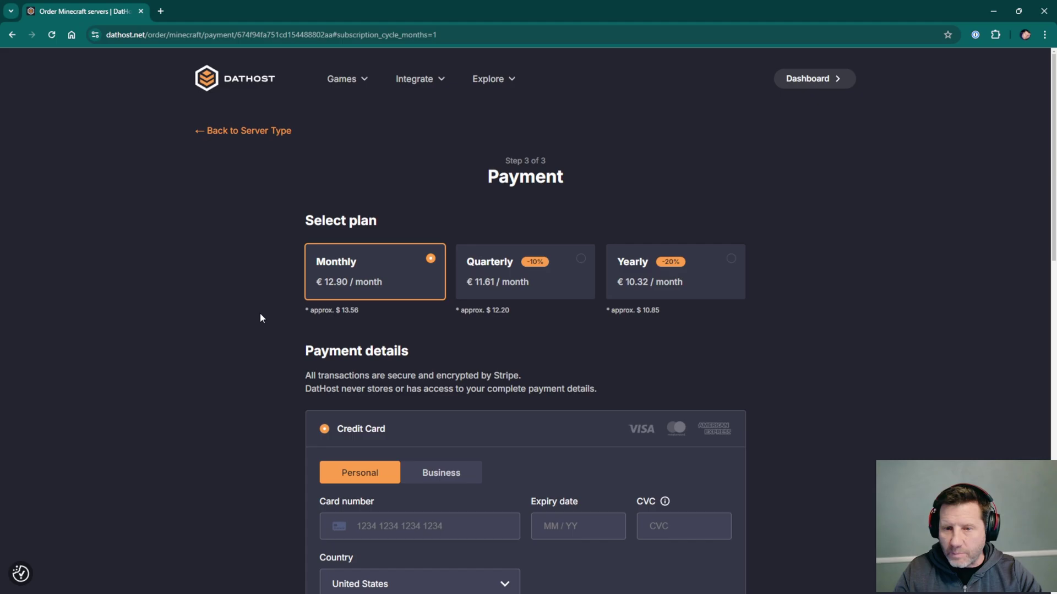
scroll(240, 317, "down", 3)
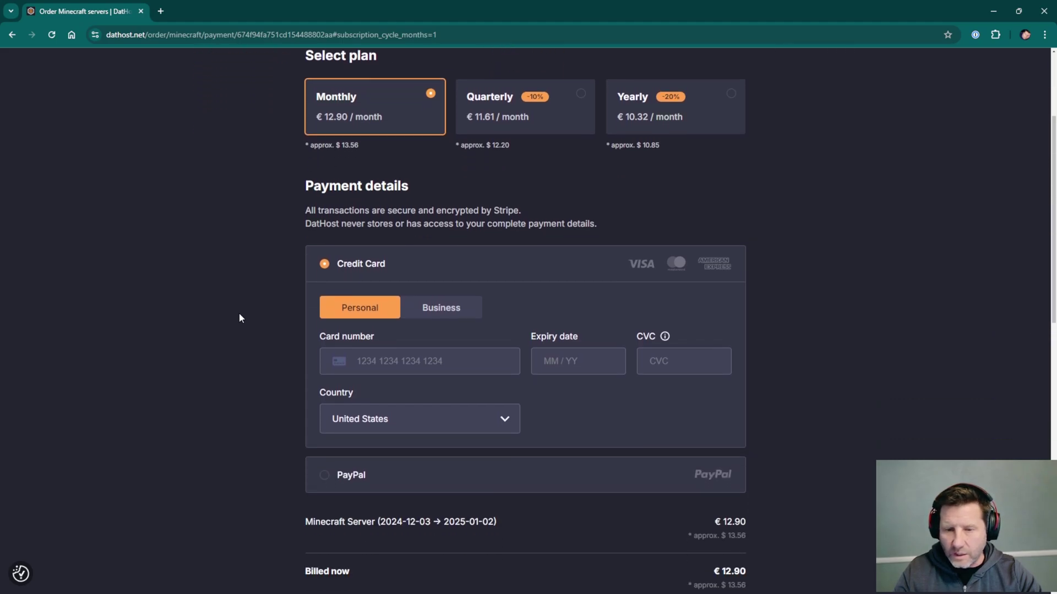
left_click(325, 477)
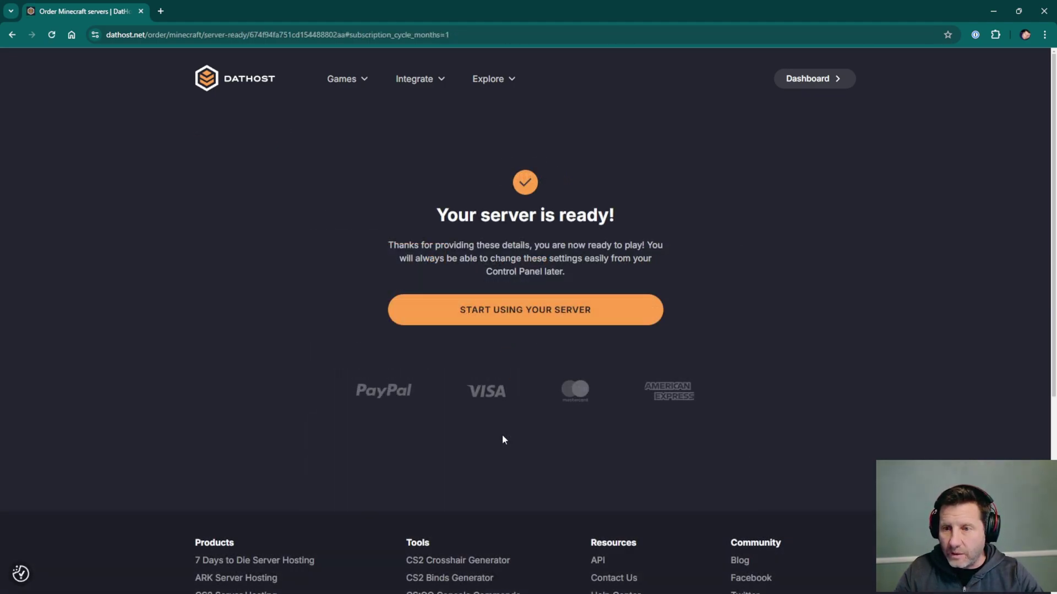
Open the new server's settings and set the custom domain suffix to .ggwp.cc.
left_click(519, 320)
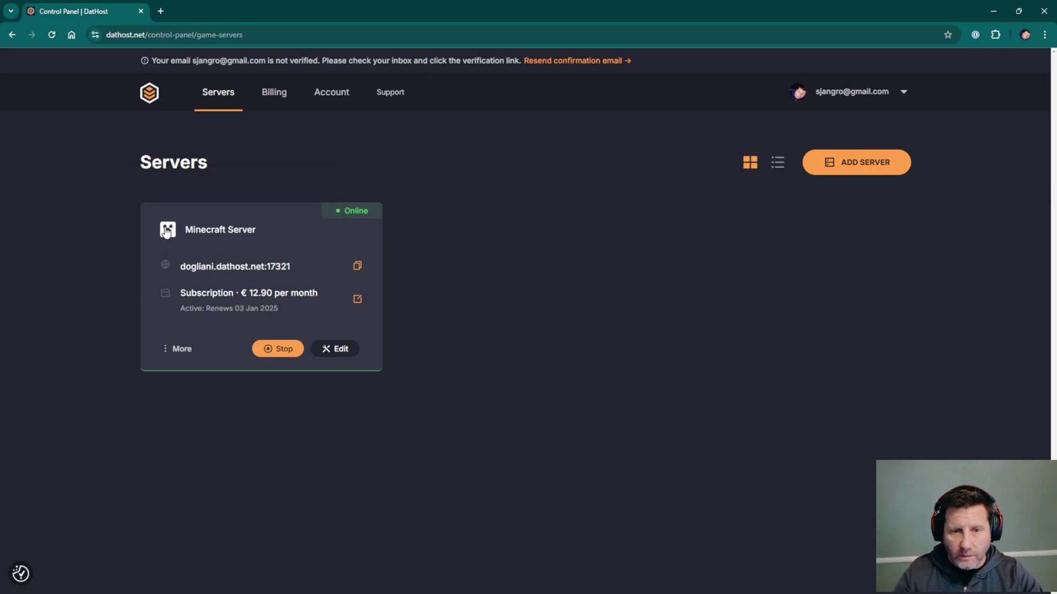
left_click(177, 236)
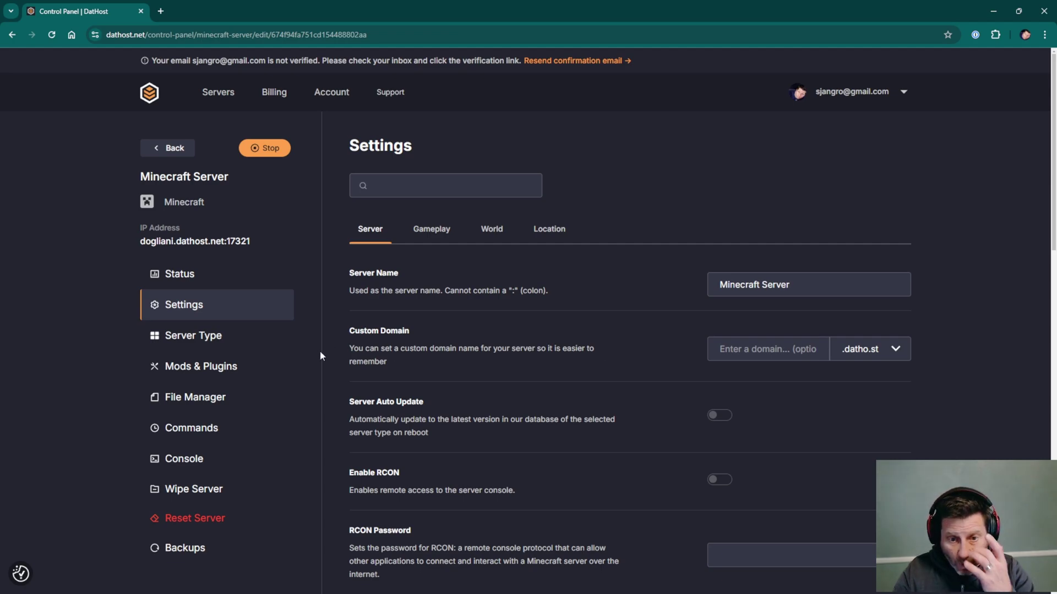
mouse_move(193, 206)
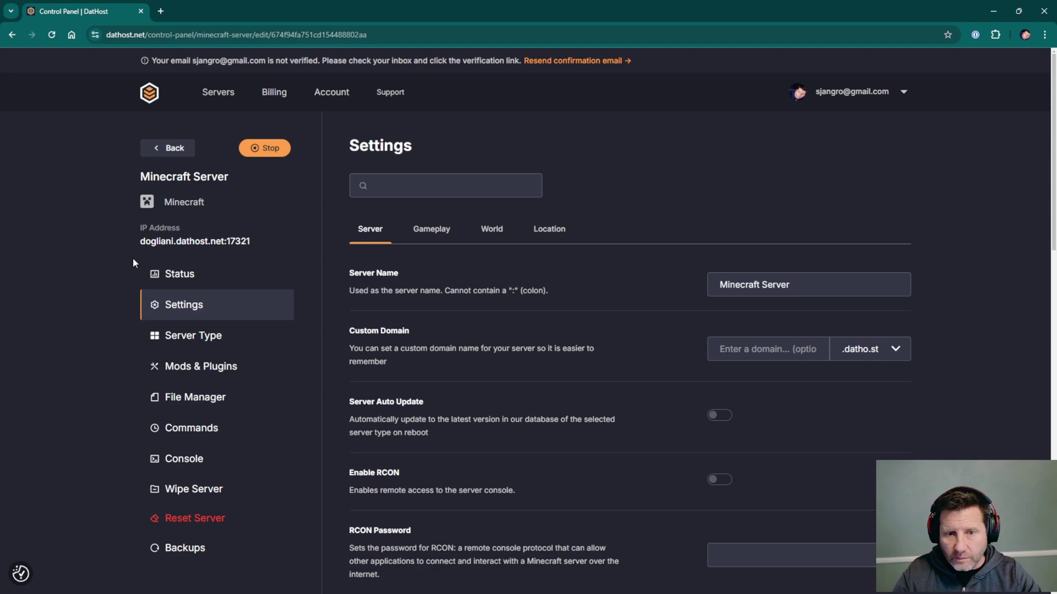
left_click_drag(257, 242, 132, 249)
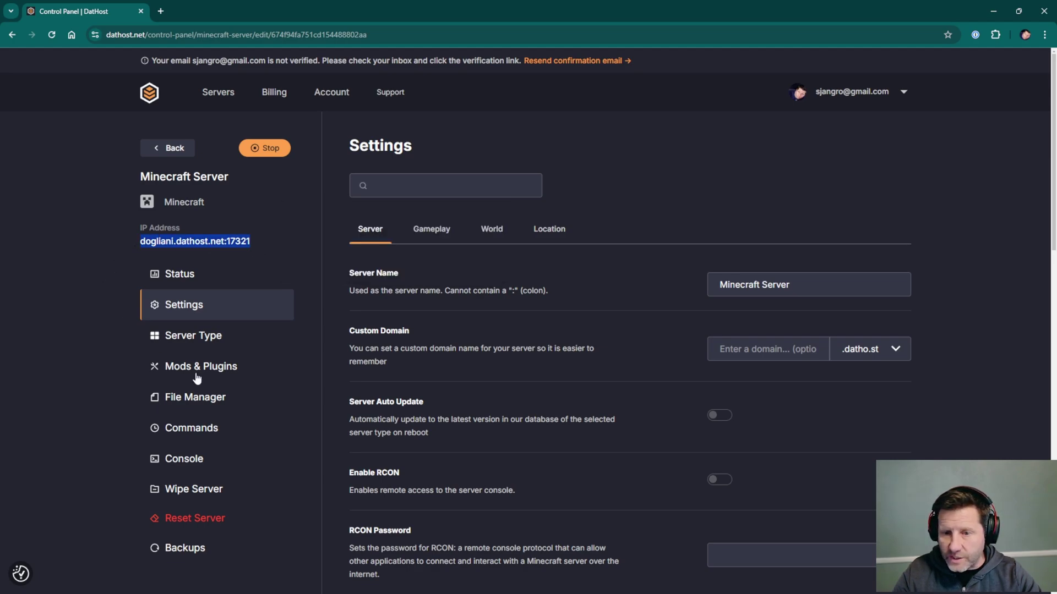
left_click(94, 251)
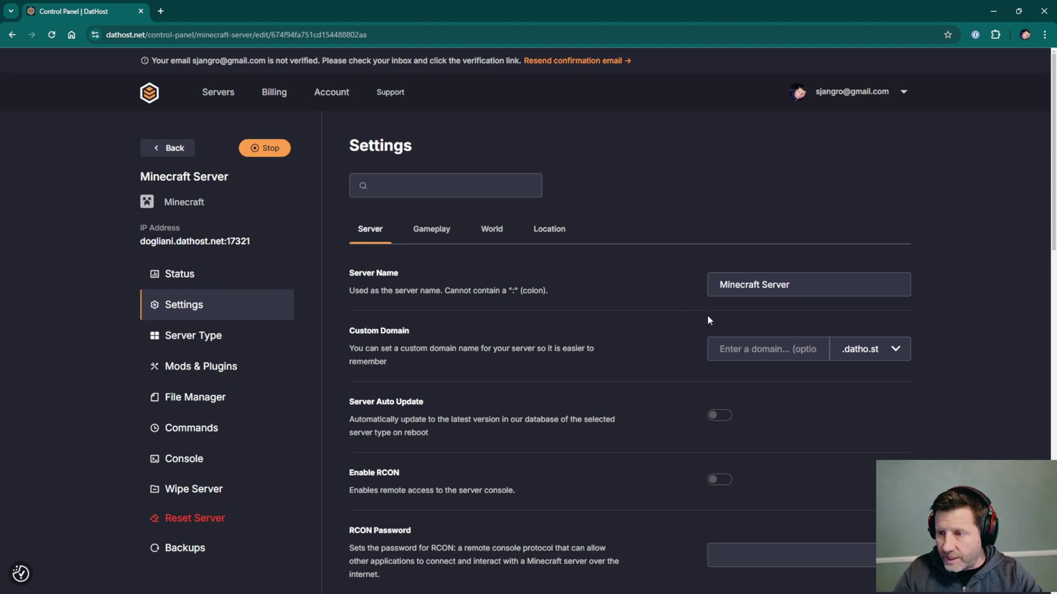
left_click(841, 354)
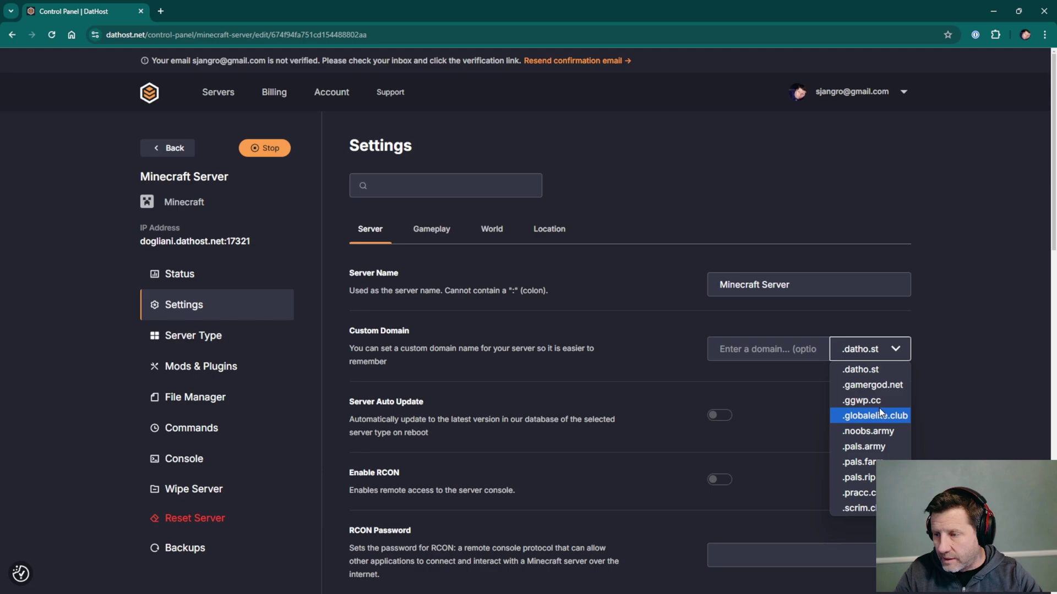
left_click(861, 400)
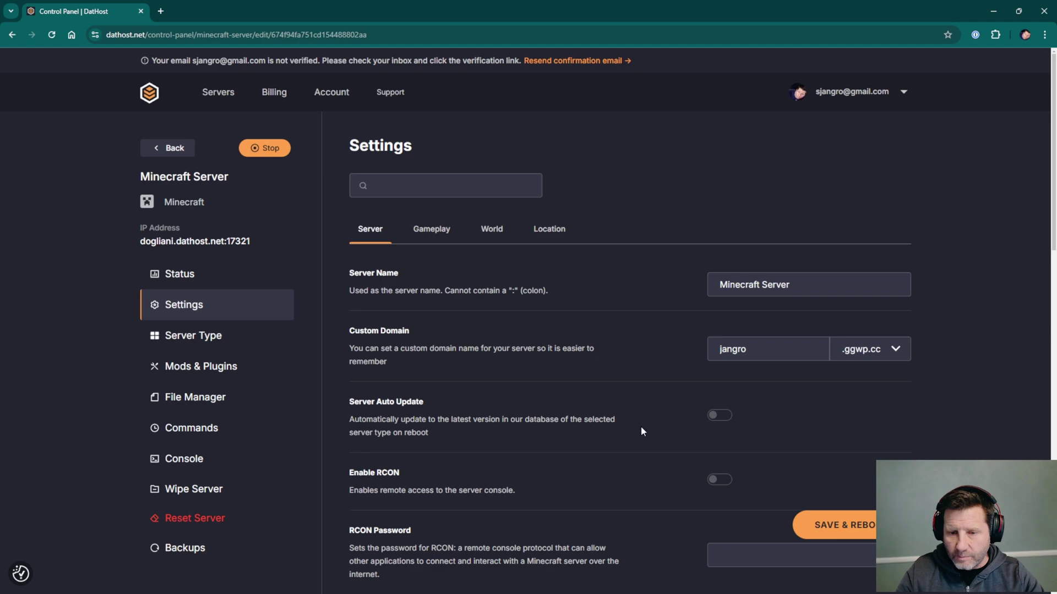
Save the new domain settings and reboot the server.
scroll(642, 424, "down", 3)
scroll(642, 415, "down", 1)
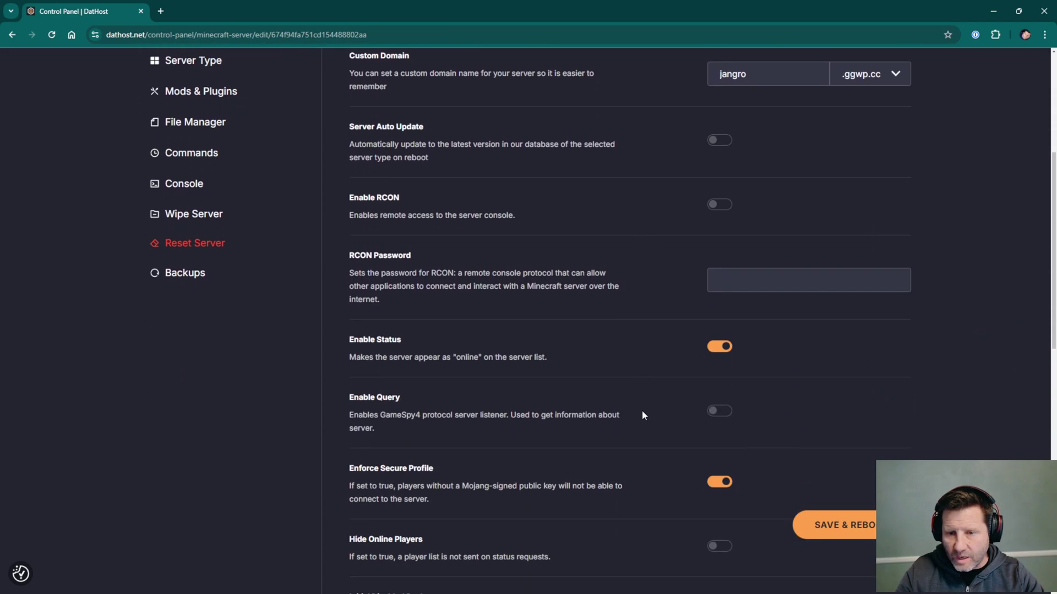
scroll(642, 414, "down", 3)
scroll(642, 415, "down", 3)
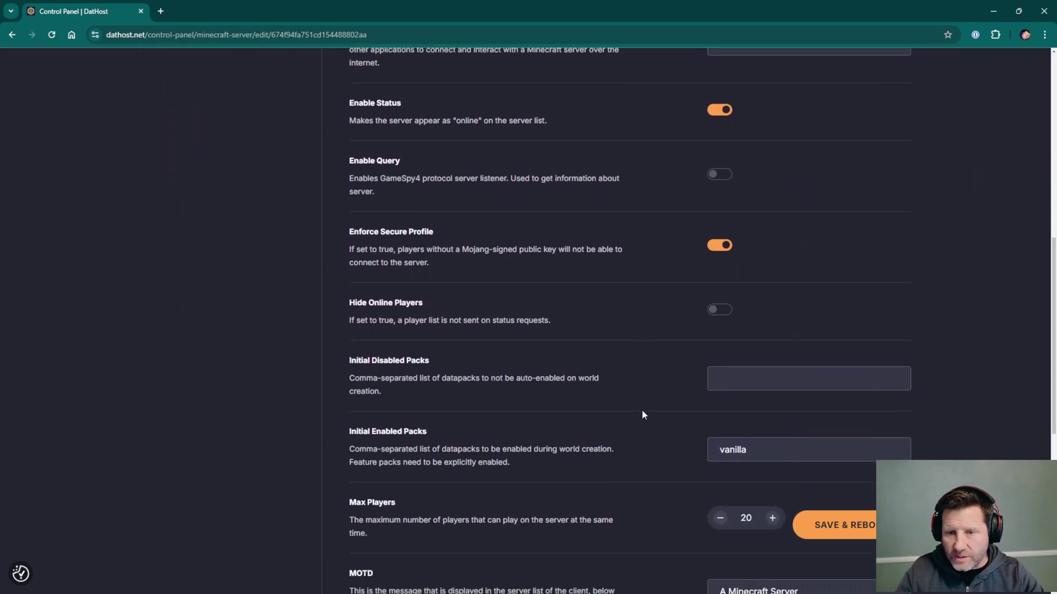
scroll(641, 415, "down", 3)
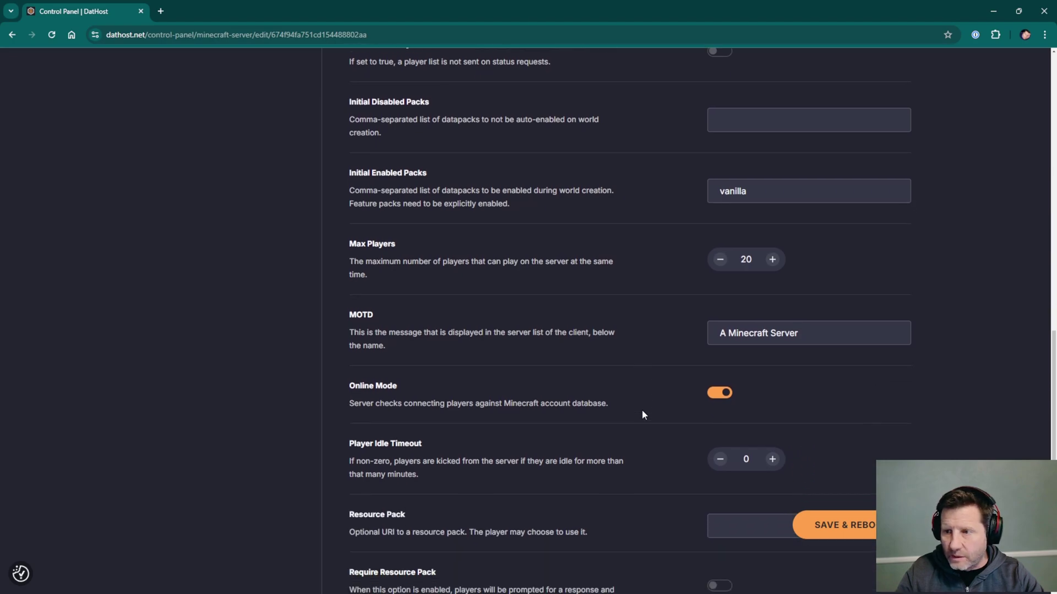
scroll(642, 415, "down", 3)
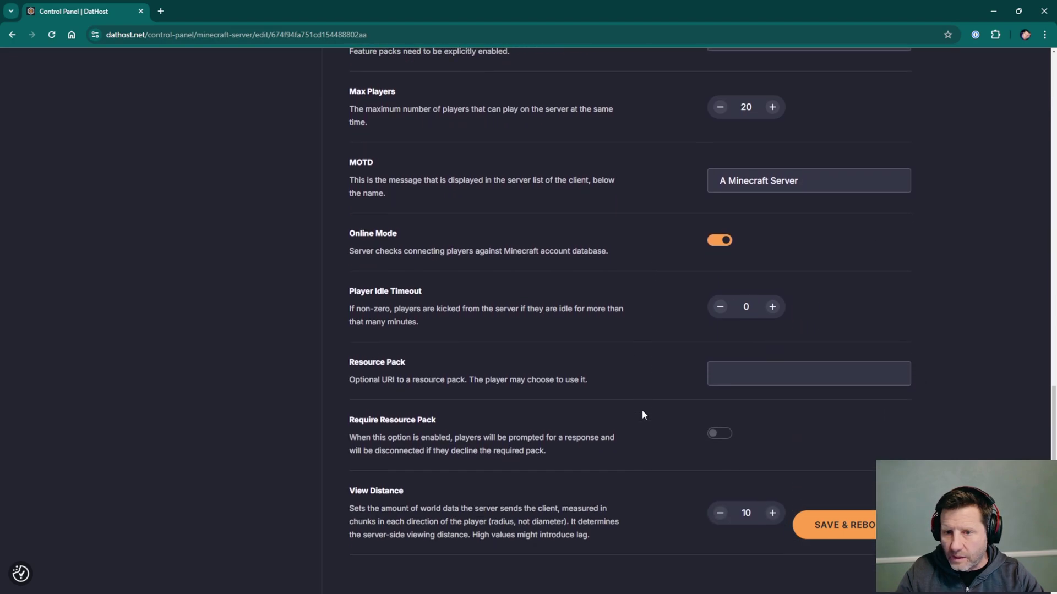
scroll(642, 415, "down", 1)
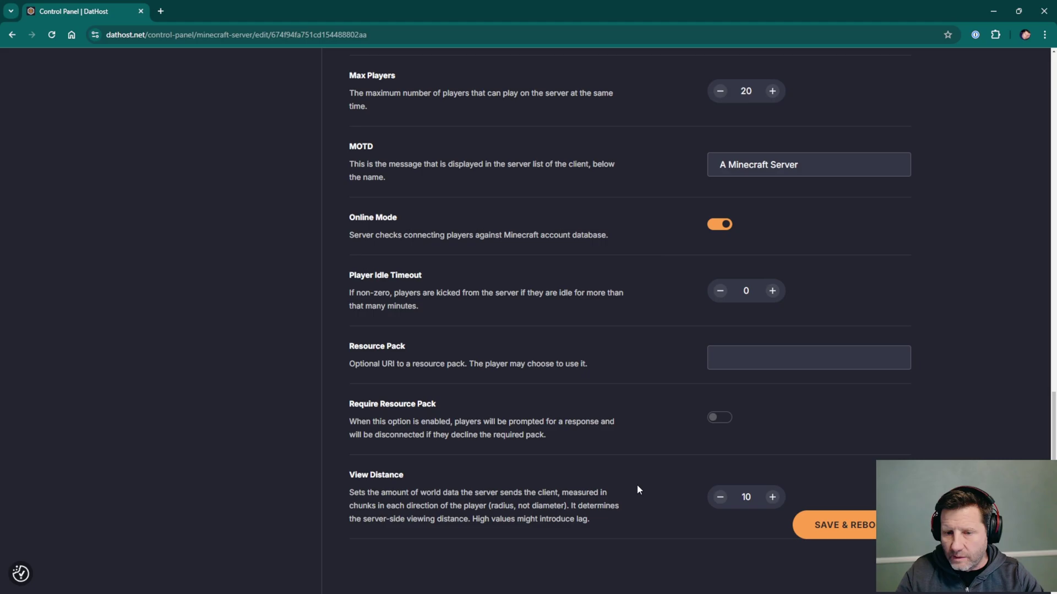
scroll(637, 488, "up", 4)
scroll(625, 471, "down", 4)
scroll(625, 472, "up", 6)
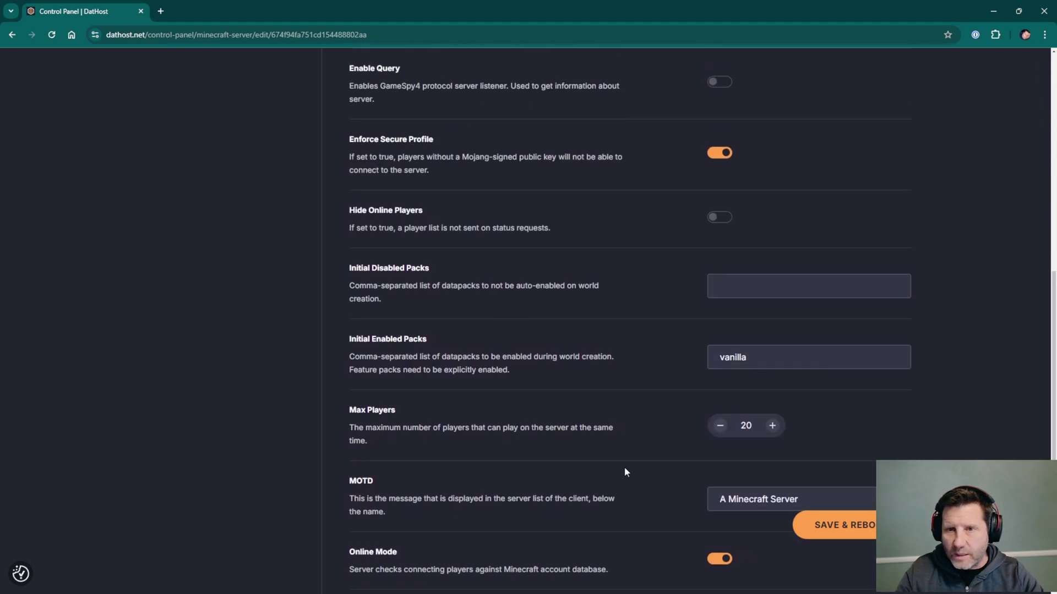
scroll(625, 469, "up", 9)
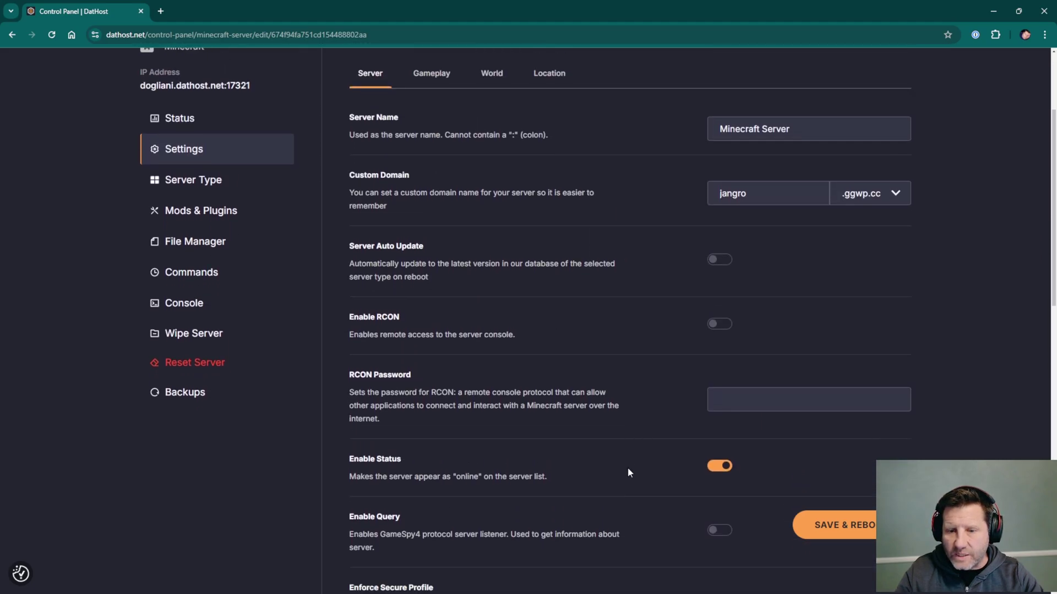
scroll(628, 469, "up", 3)
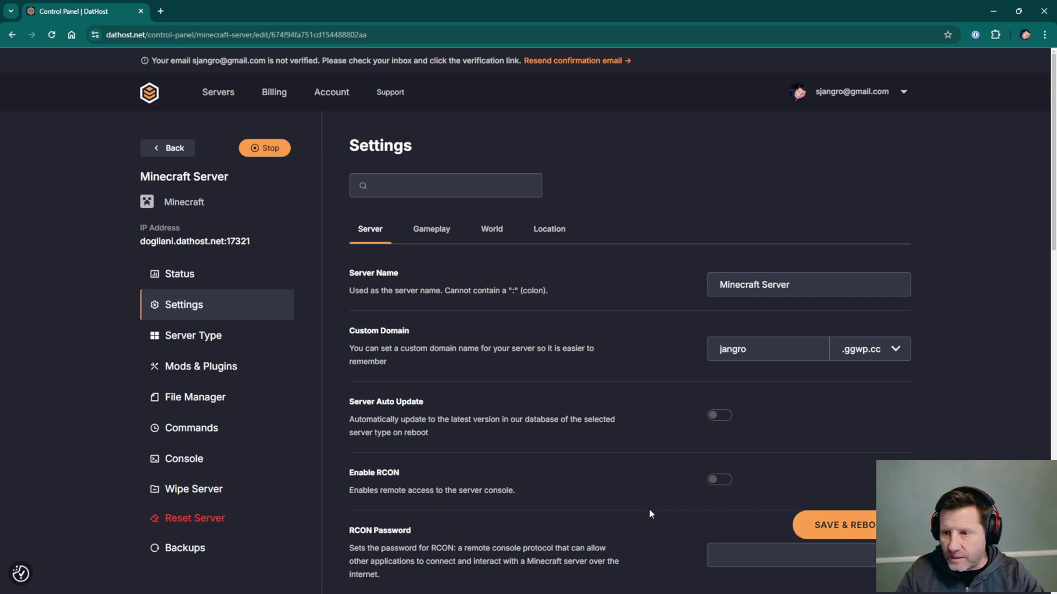
scroll(649, 509, "down", 1)
left_click(844, 530)
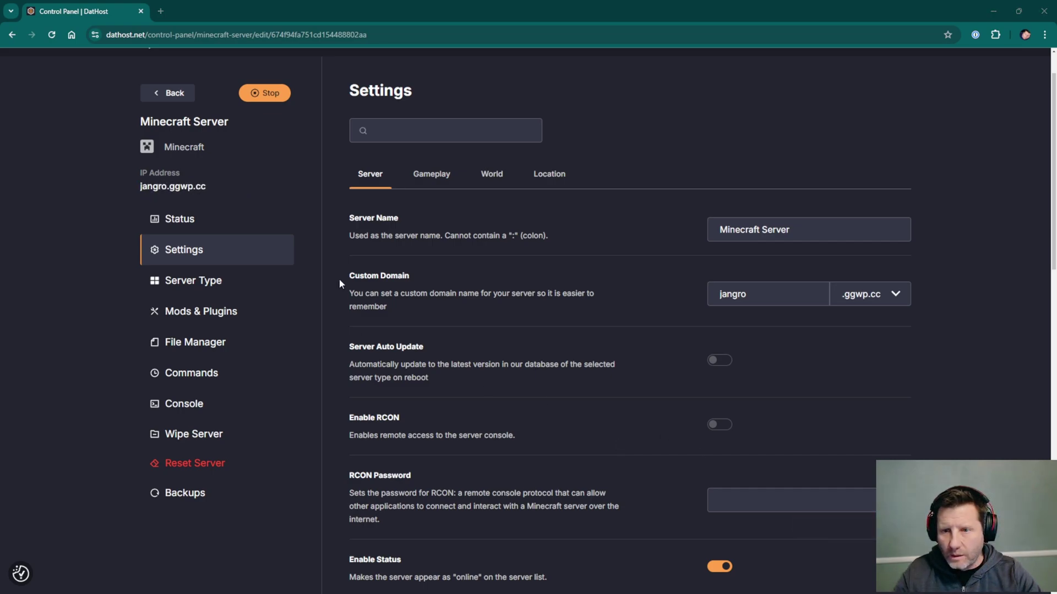
Review the server's Gameplay and World generation settings.
mouse_move(183, 172)
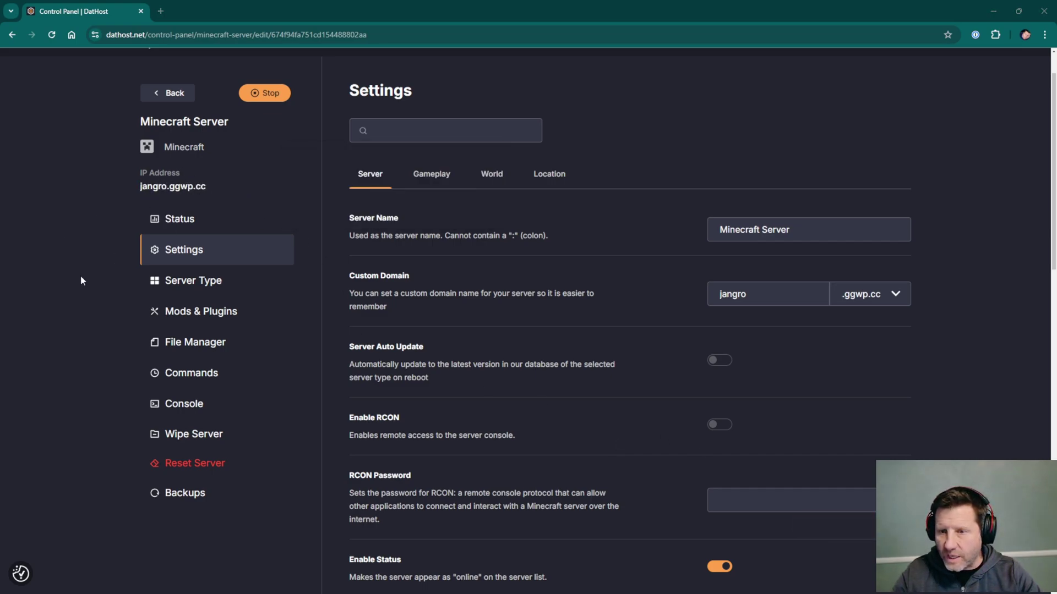
left_click(432, 175)
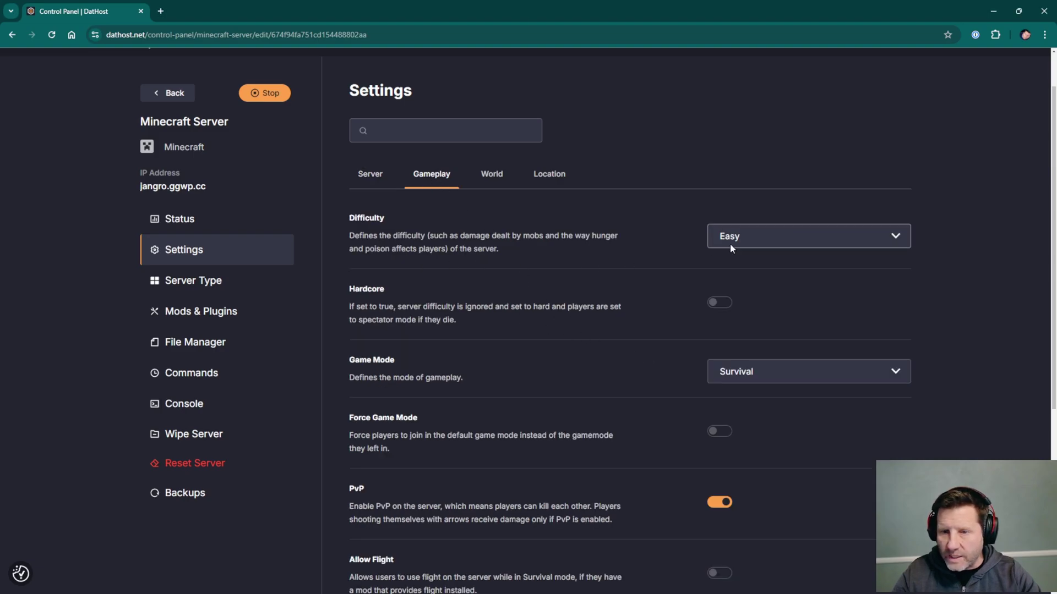
scroll(615, 345, "down", 3)
scroll(622, 352, "down", 2)
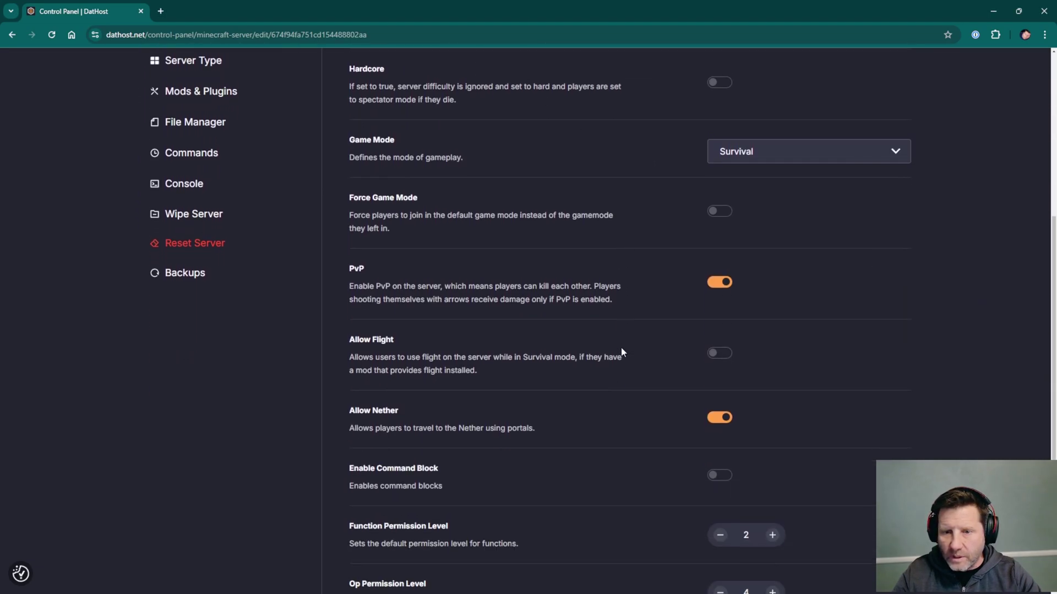
scroll(622, 352, "up", 6)
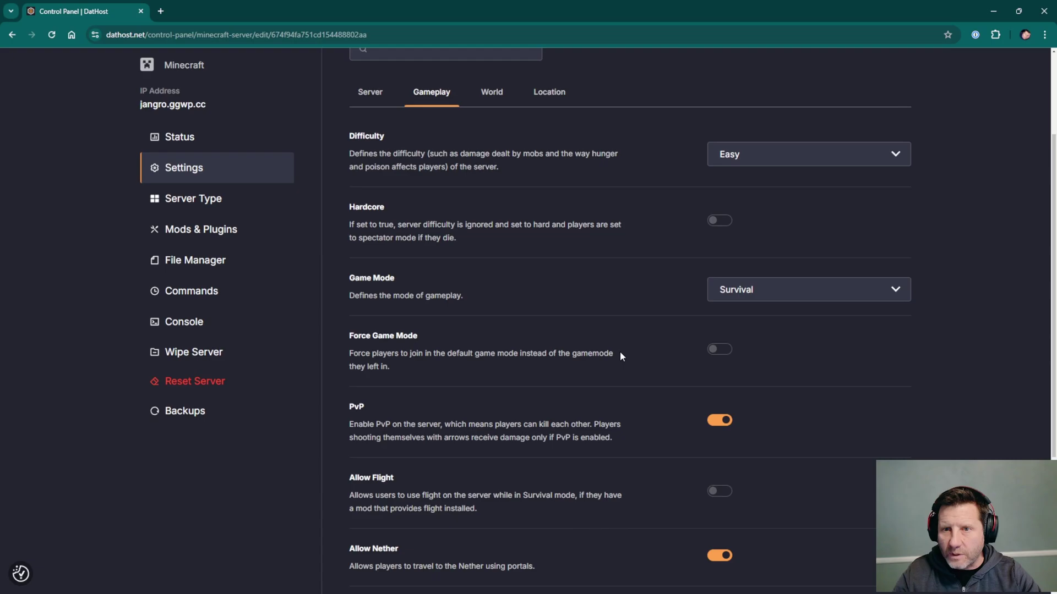
left_click(495, 202)
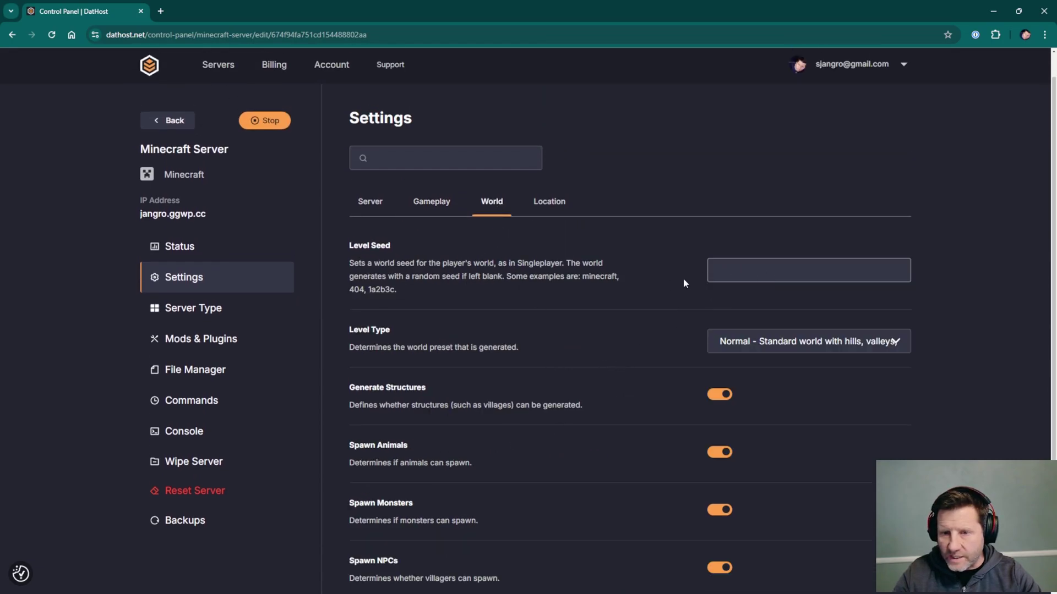
scroll(636, 343, "down", 1)
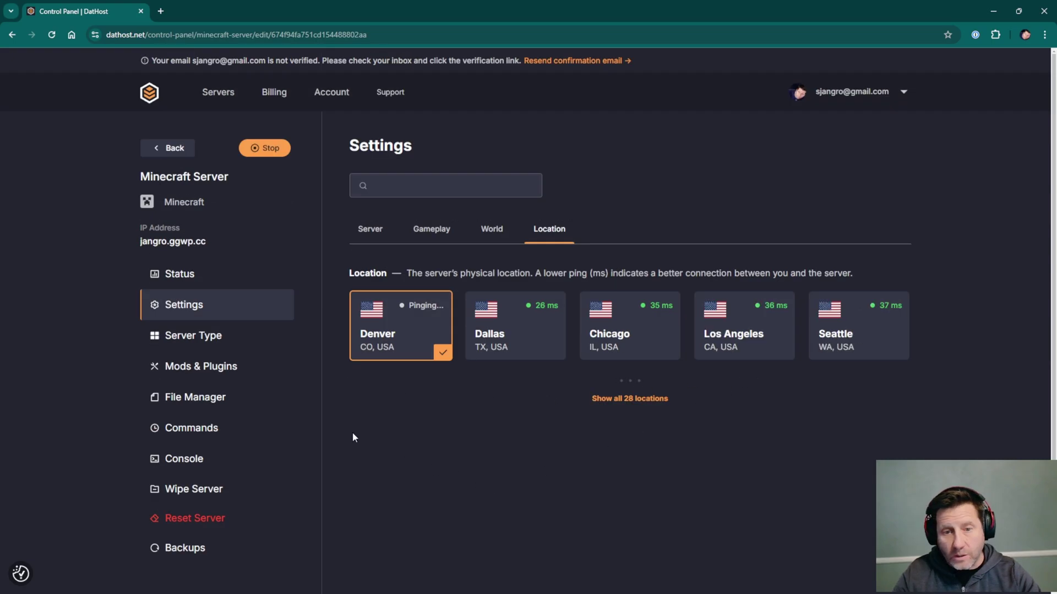
Look over the available server type options.
left_click(188, 340)
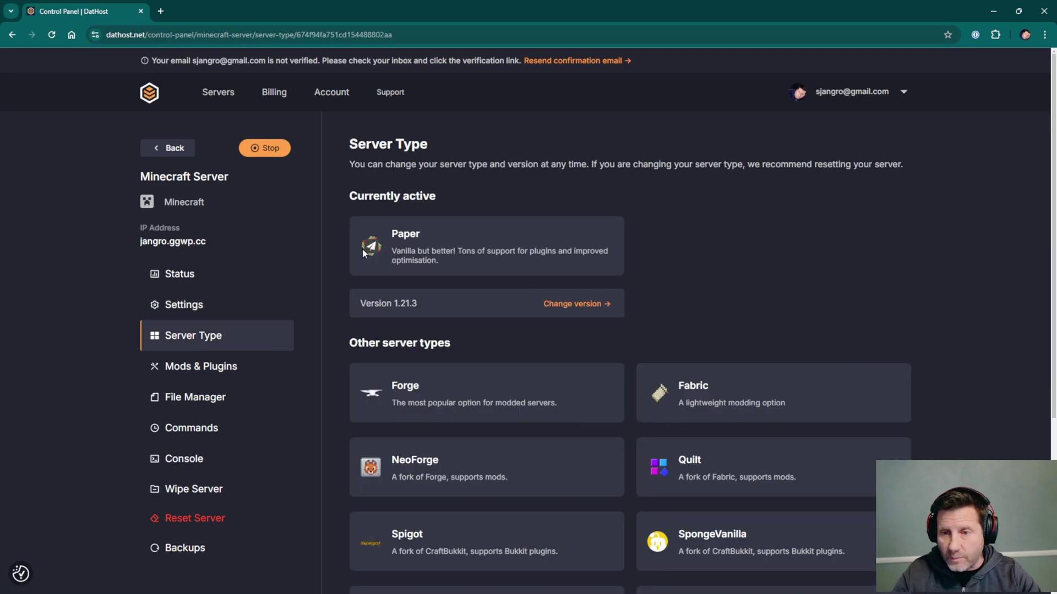
scroll(712, 248, "down", 2)
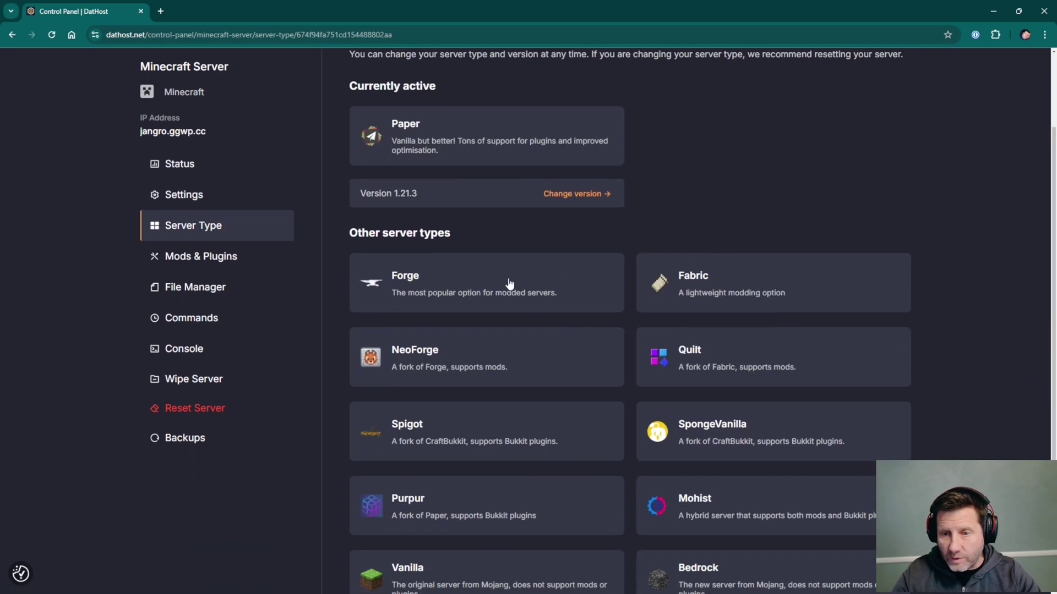
scroll(507, 283, "down", 3)
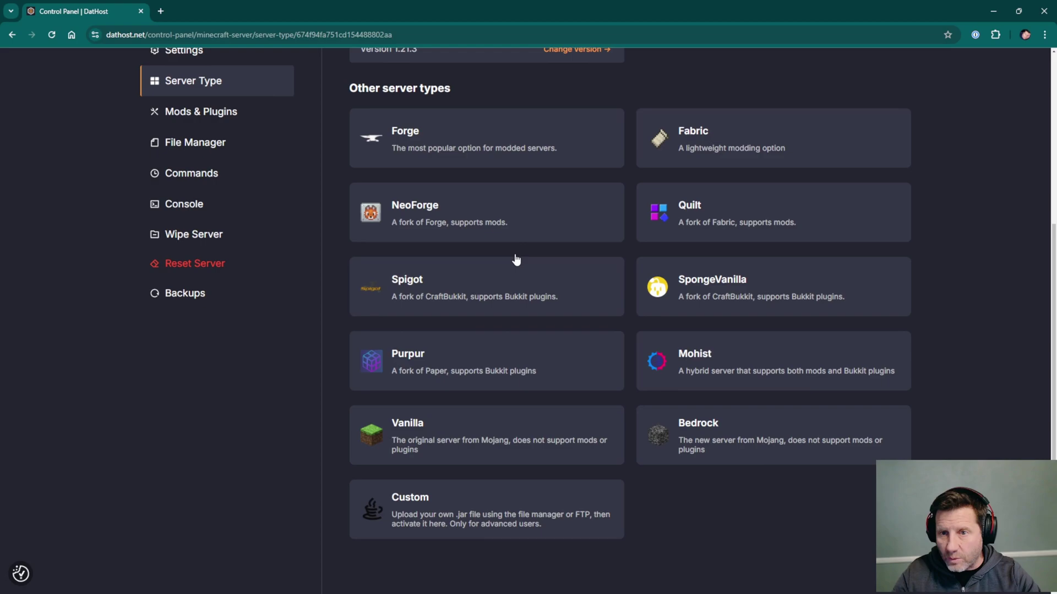
scroll(479, 253, "up", 2)
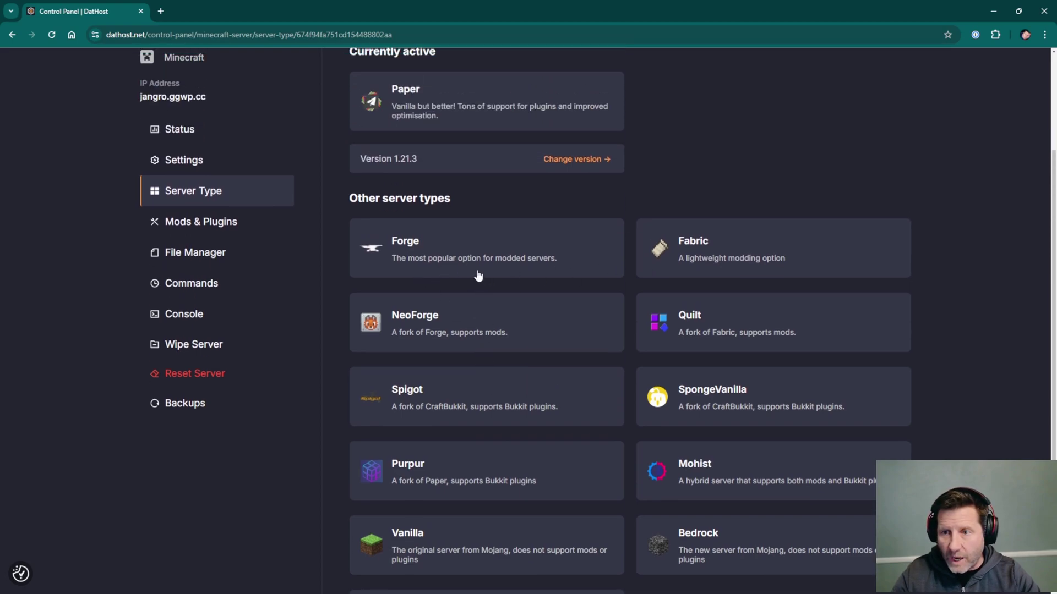
scroll(534, 275, "up", 3)
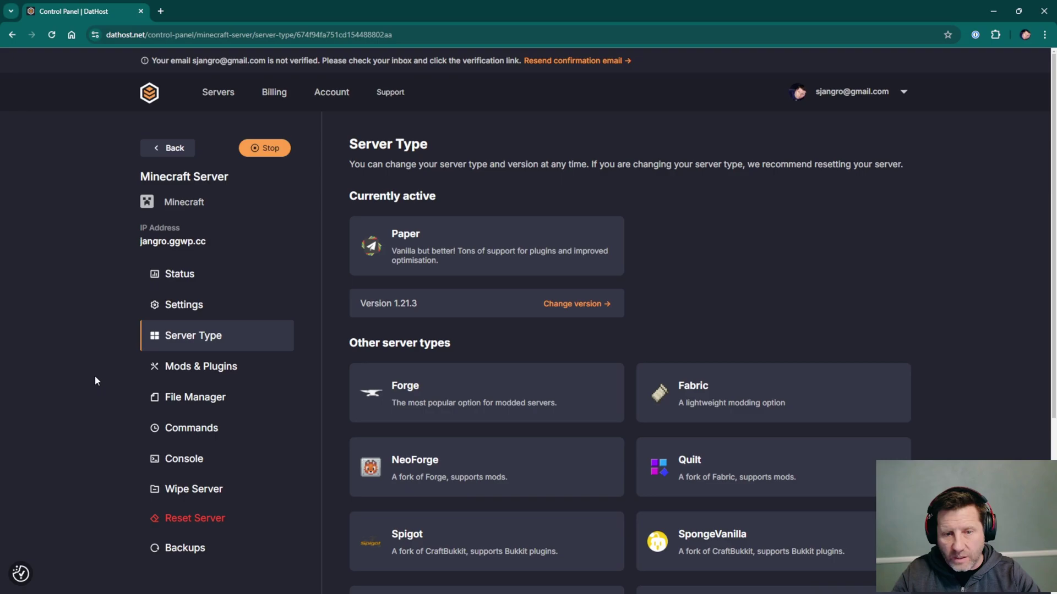
Open Mods & Plugins and view the Sponge, then Bukkit plugin upload sections.
left_click(179, 368)
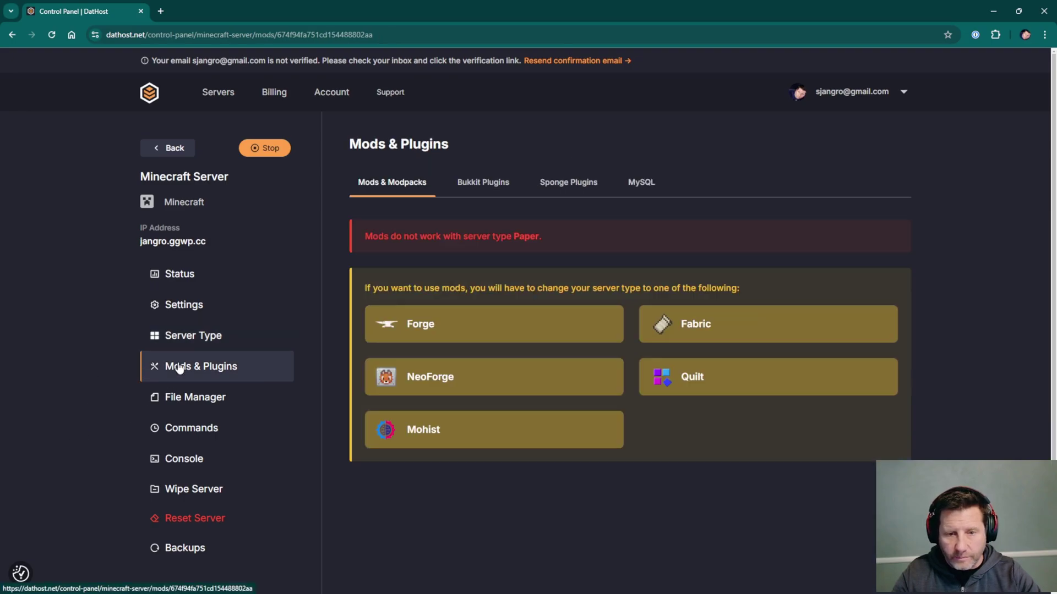
left_click(553, 187)
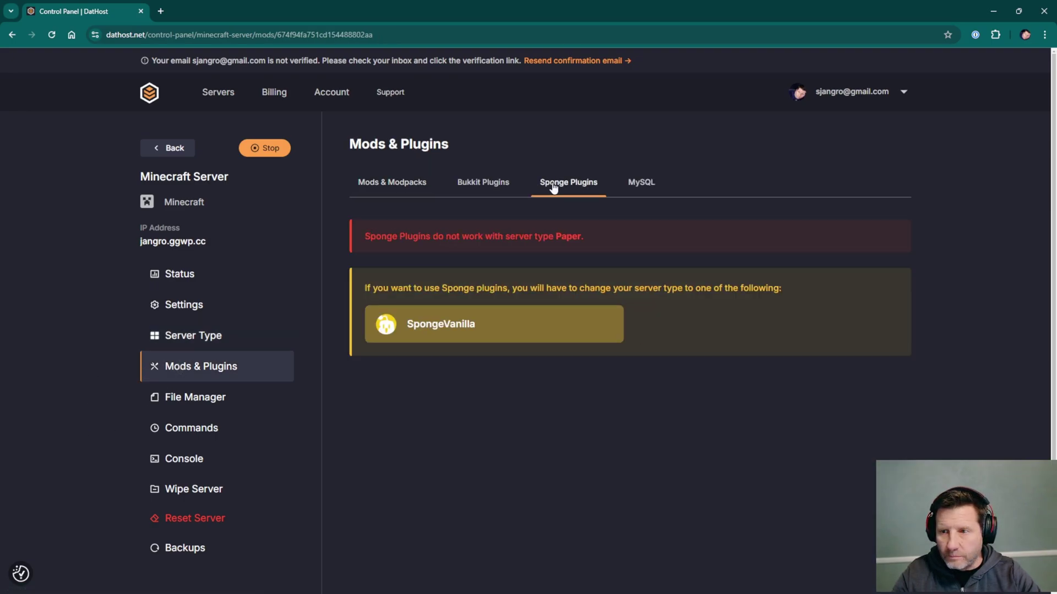
left_click(481, 182)
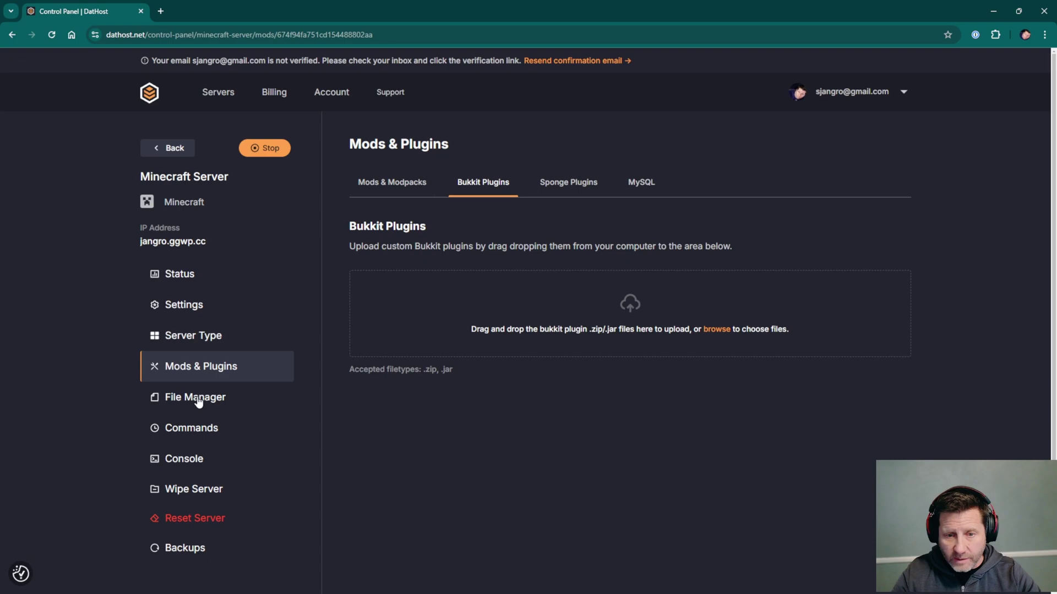
In the File Manager, find server.properties and bring up its file options.
left_click(285, 410)
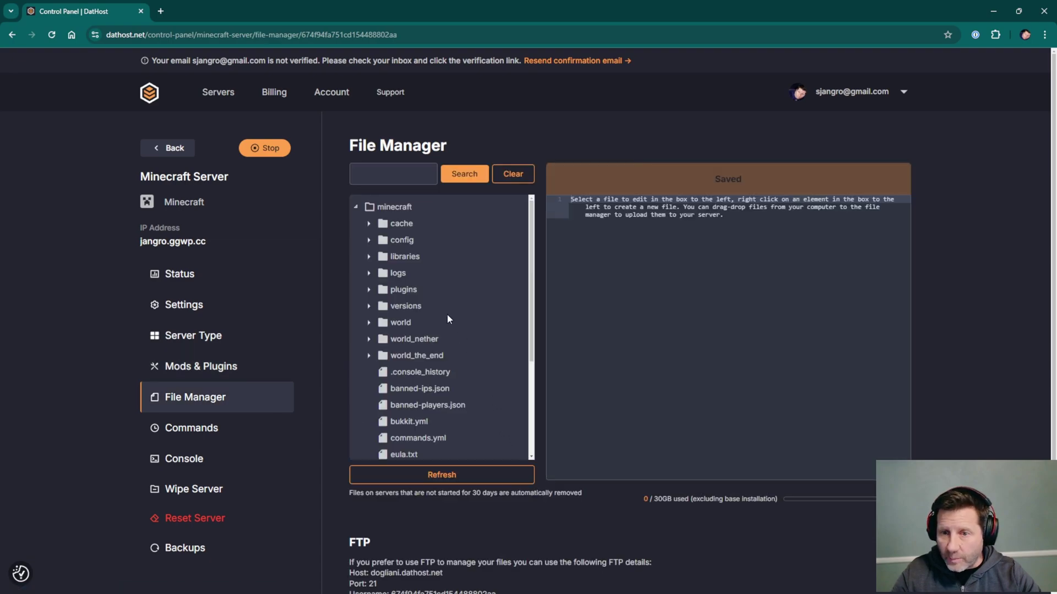
scroll(450, 358, "down", 3)
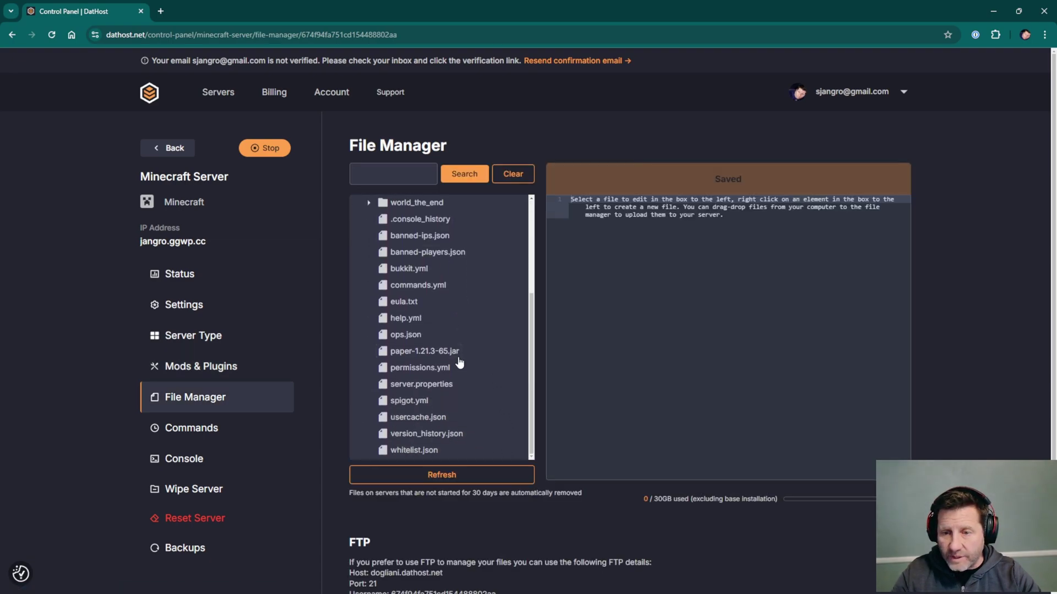
scroll(459, 361, "down", 1)
scroll(458, 351, "up", 2)
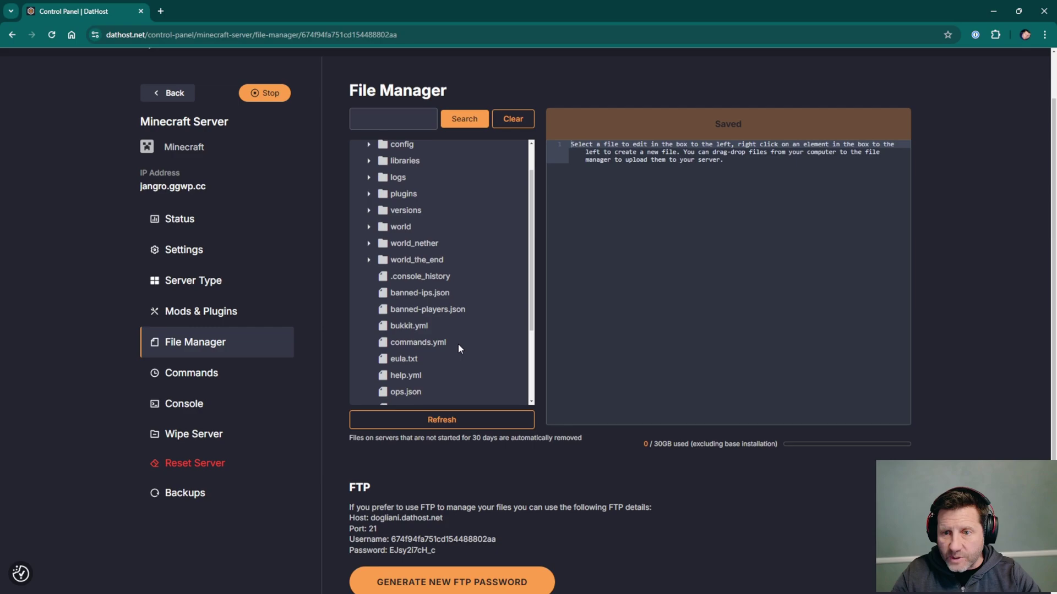
scroll(458, 343, "up", 1)
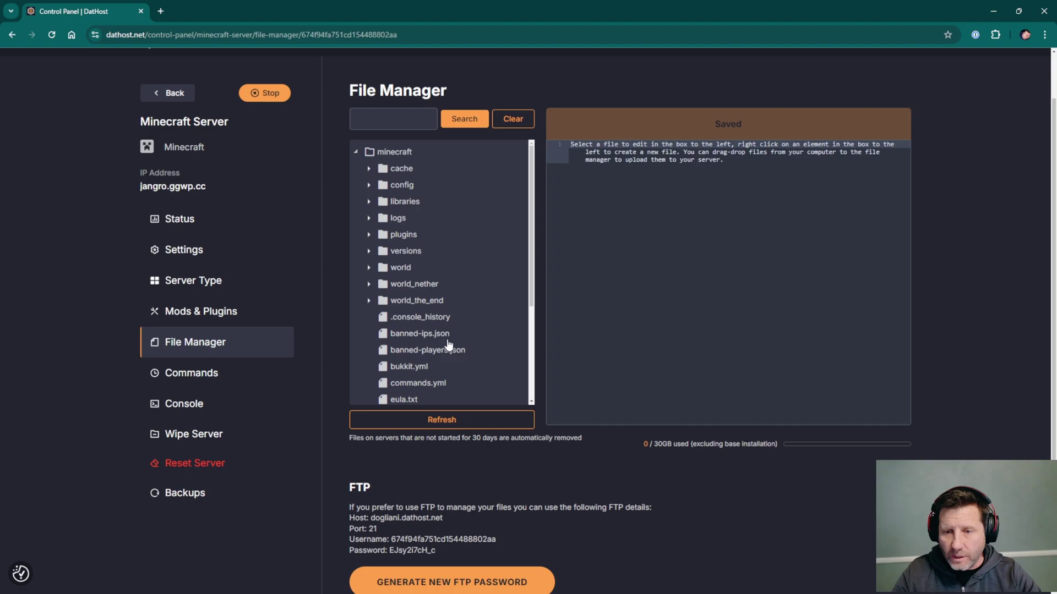
scroll(449, 344, "down", 3)
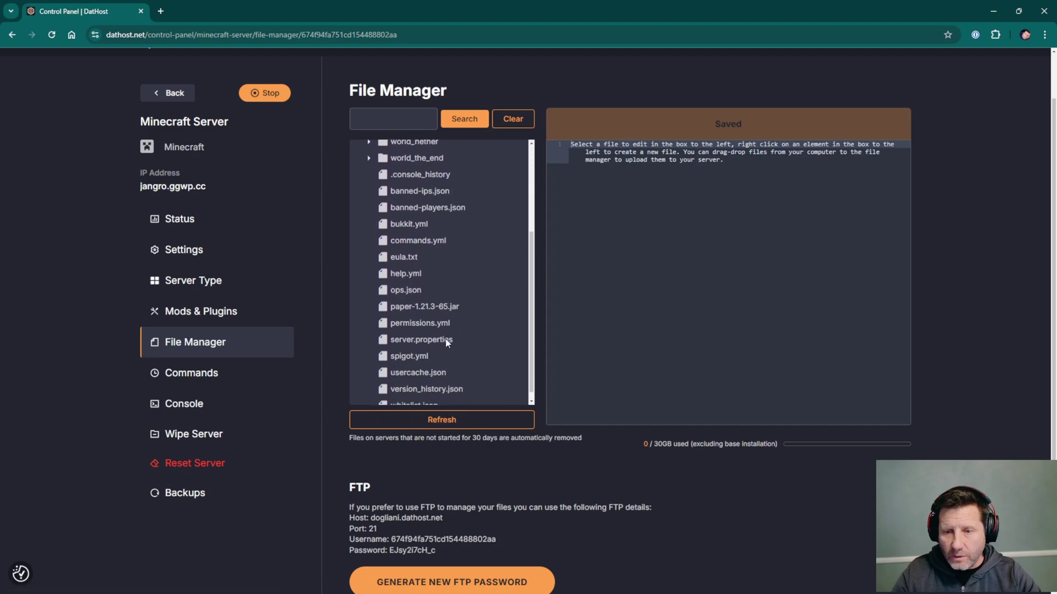
right_click(414, 334)
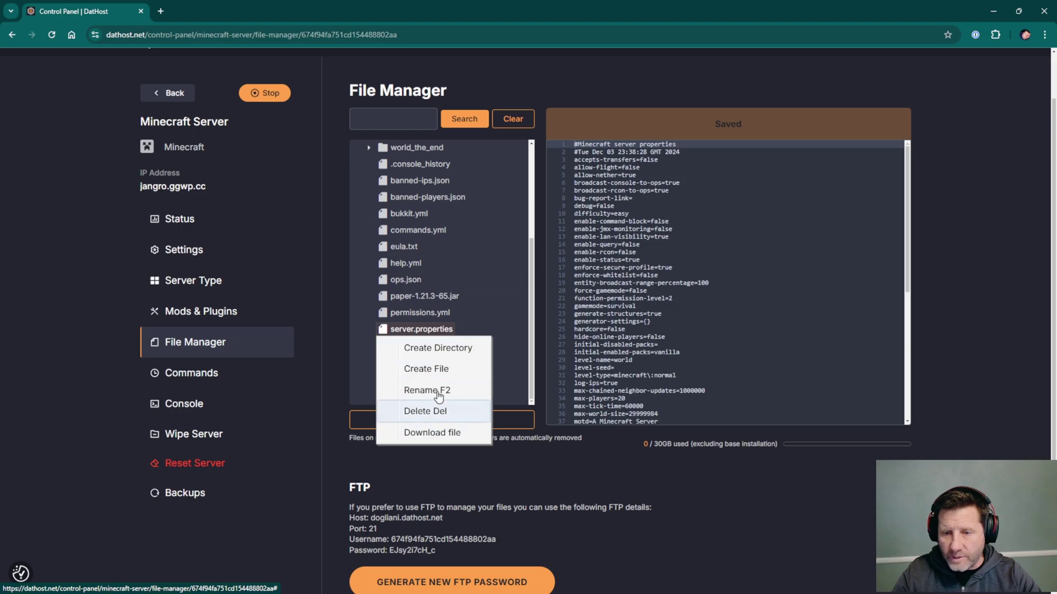
Change hardcore=false to hardcore=true in server.properties and save the file.
left_click(424, 334)
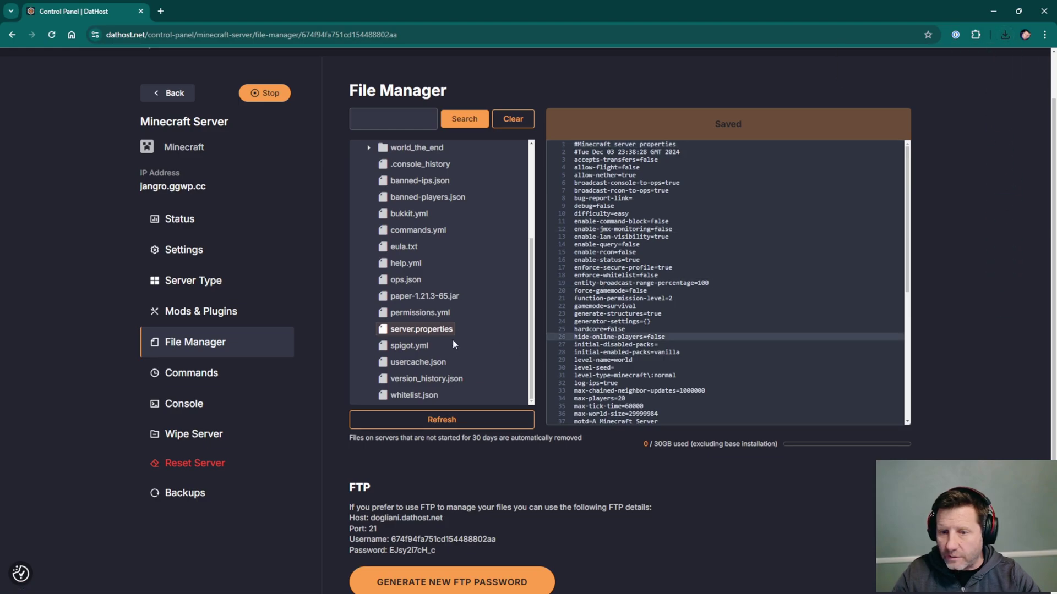
scroll(629, 342, "down", 5)
scroll(619, 267, "up", 8)
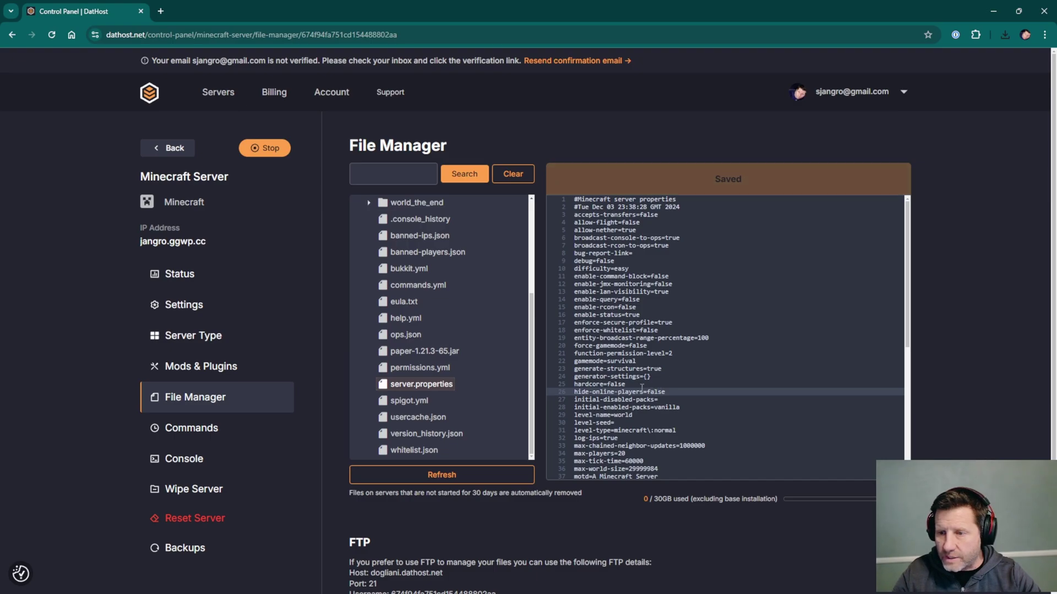
left_click(637, 384)
key("BackSpace")
key("BackSpace")
key("BackSpace")
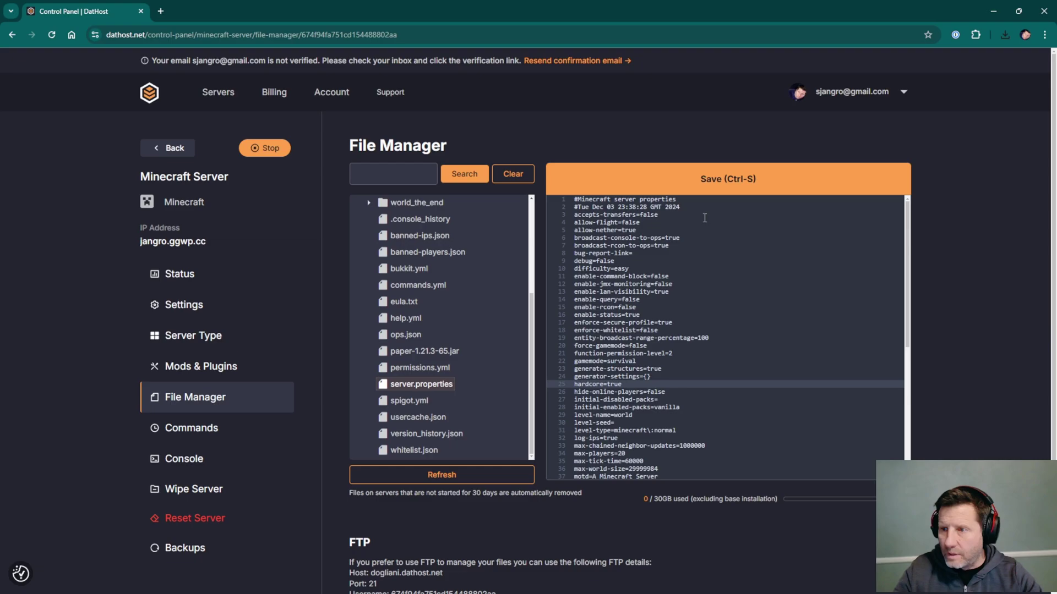
left_click(735, 189)
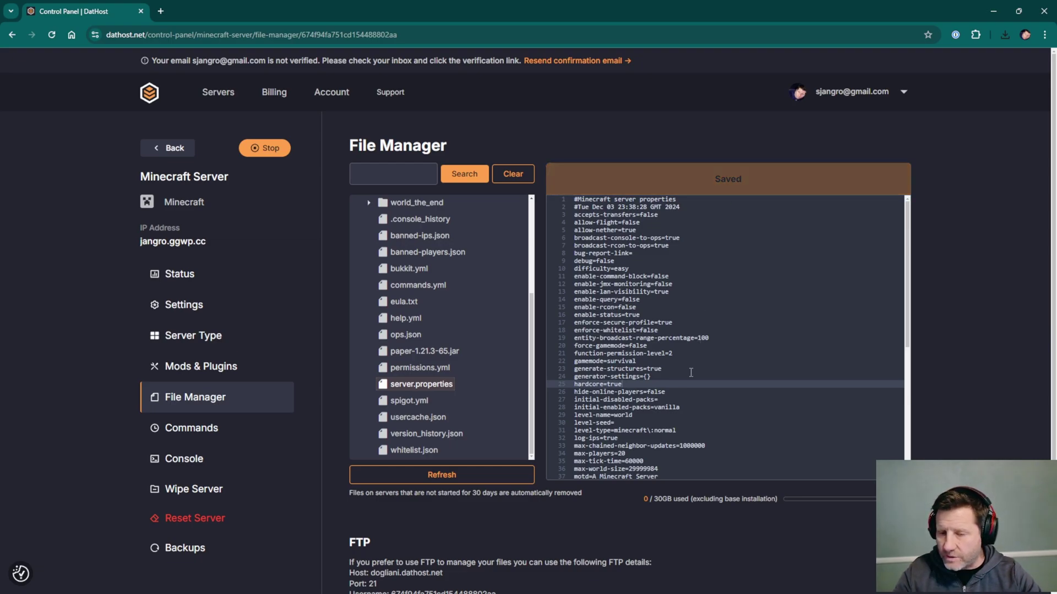
scroll(586, 542, "down", 2)
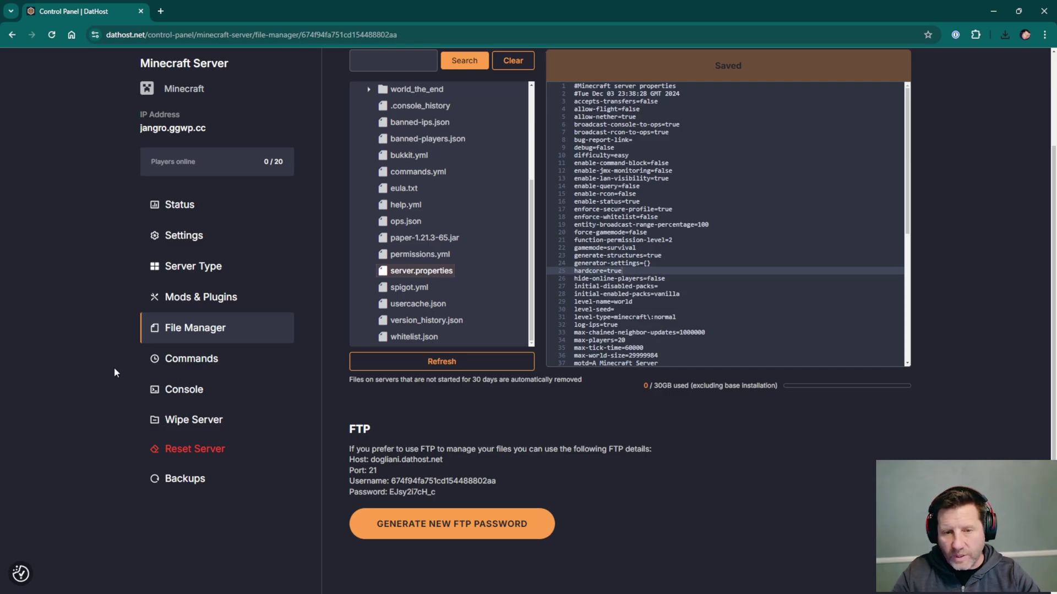
Look over the scheduled command actions on the Commands page without changing anything.
left_click(187, 363)
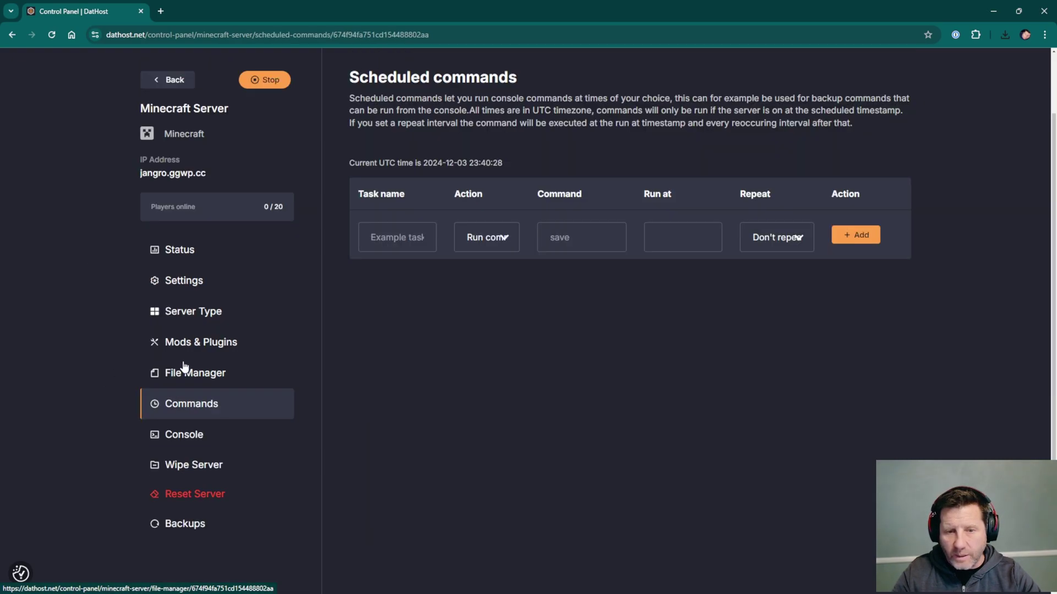
left_click(455, 251)
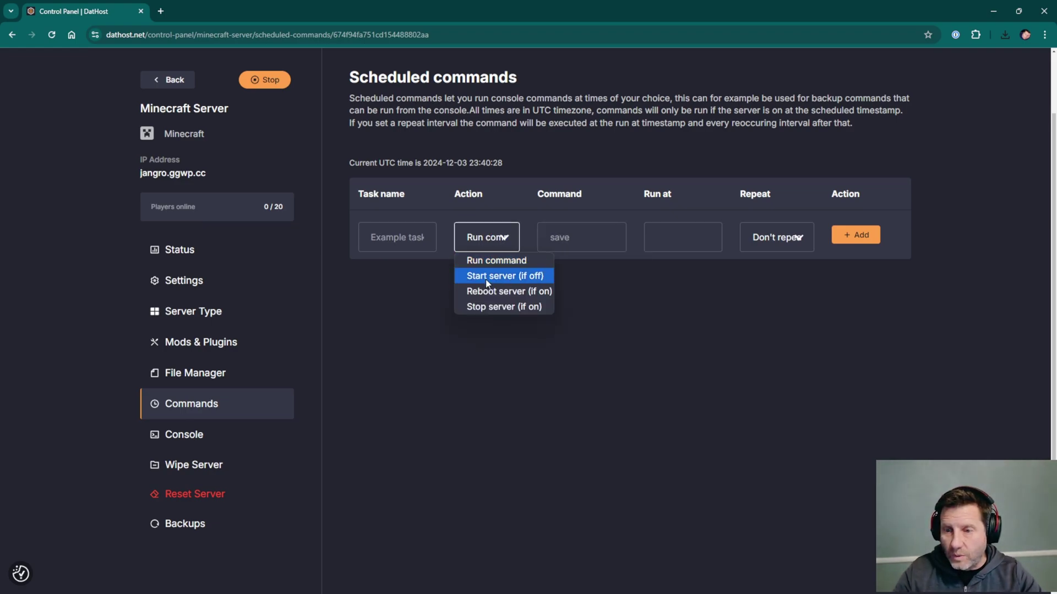
left_click(726, 335)
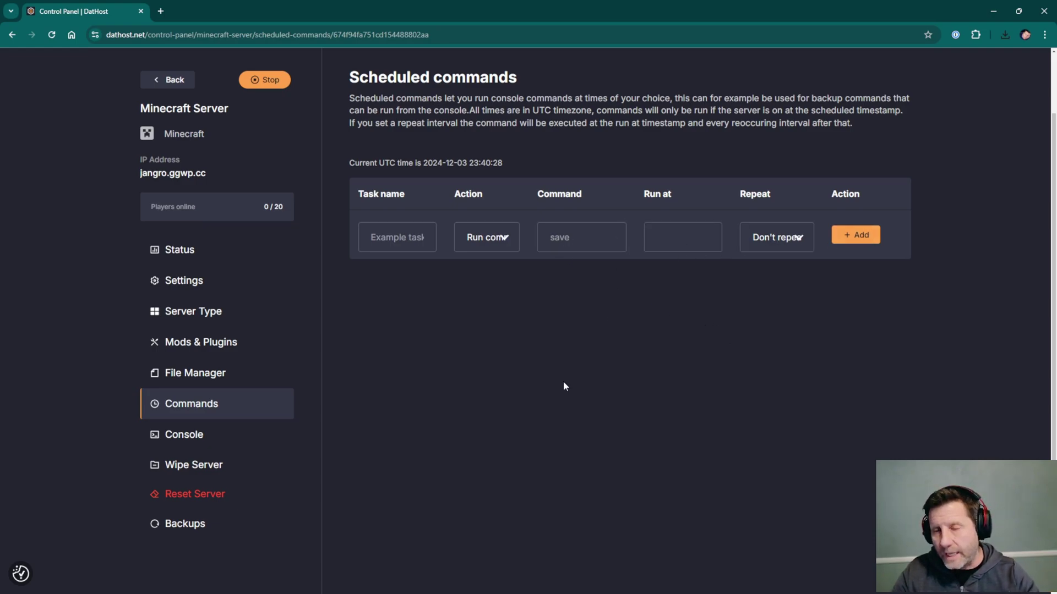
Make the player a server operator by running op with their username in the console.
left_click(175, 435)
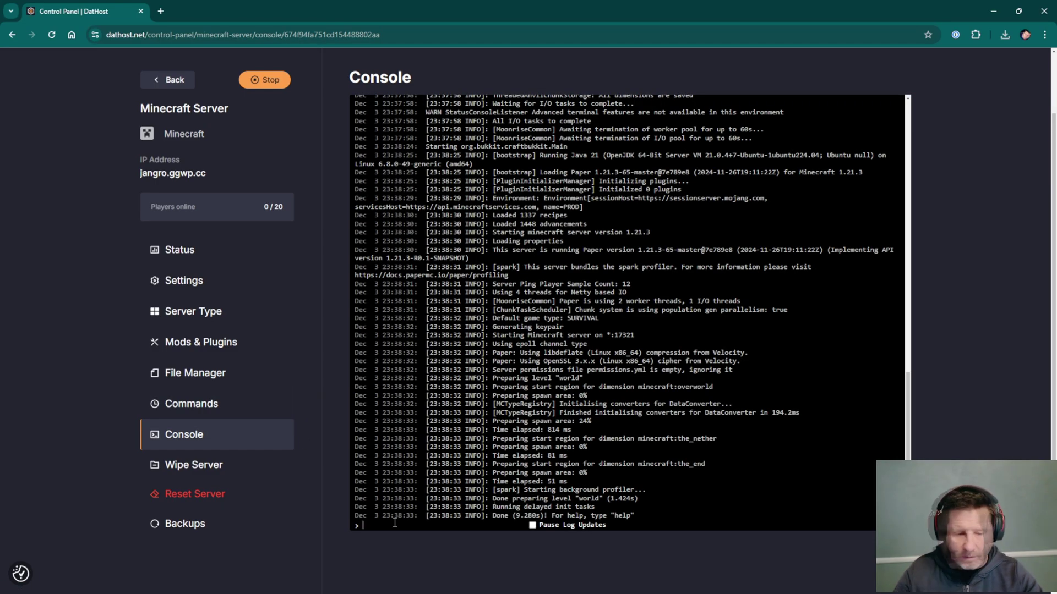
left_click(395, 523)
type("op Ja")
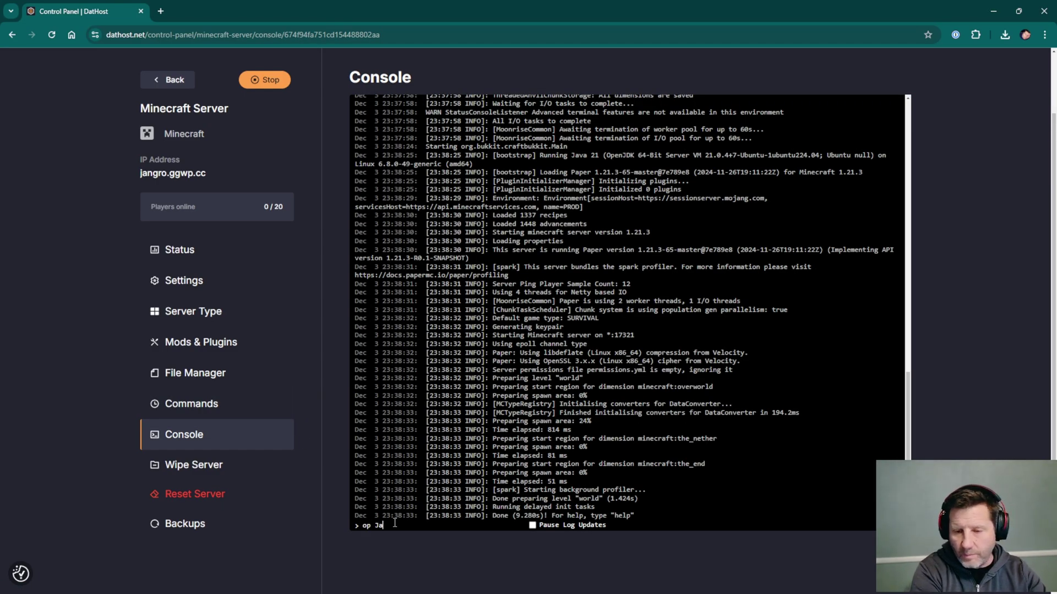
type("ngroZ")
key("Return")
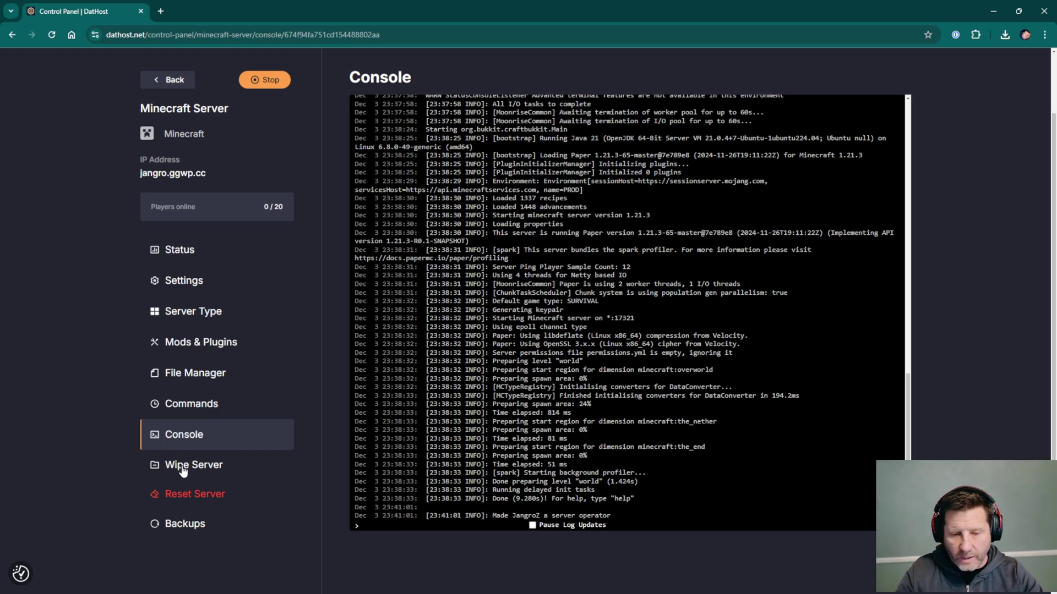
Back out of both the server wipe and the server reset, leaving files intact.
left_click(183, 471)
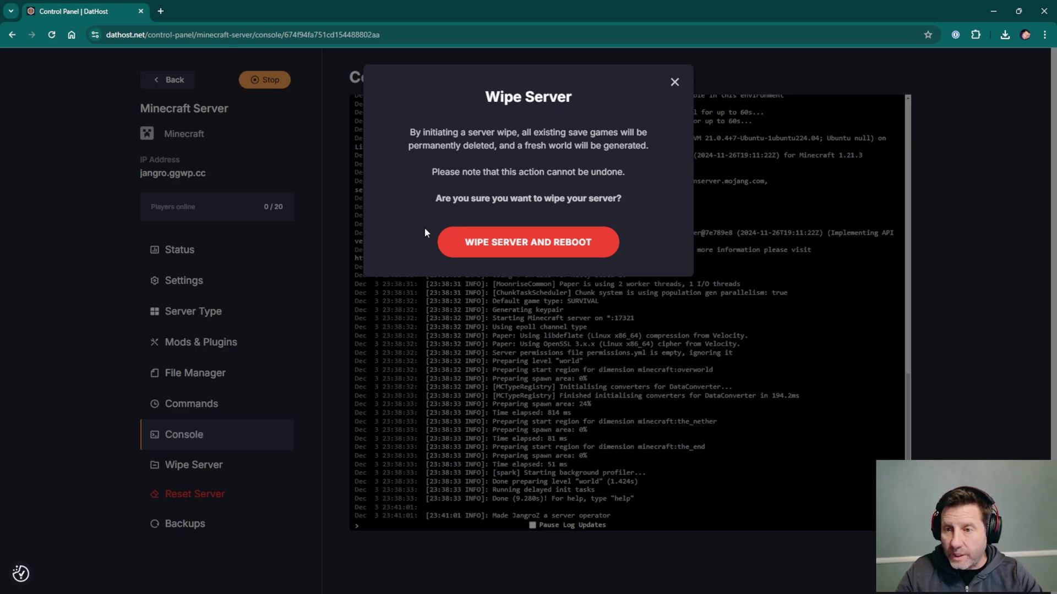
left_click(674, 82)
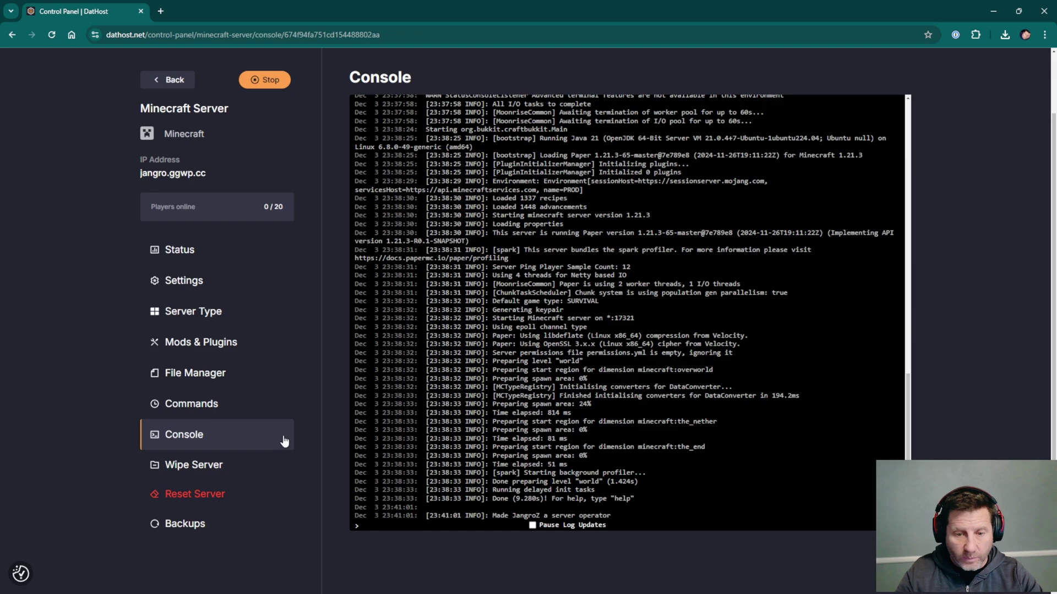
left_click(191, 494)
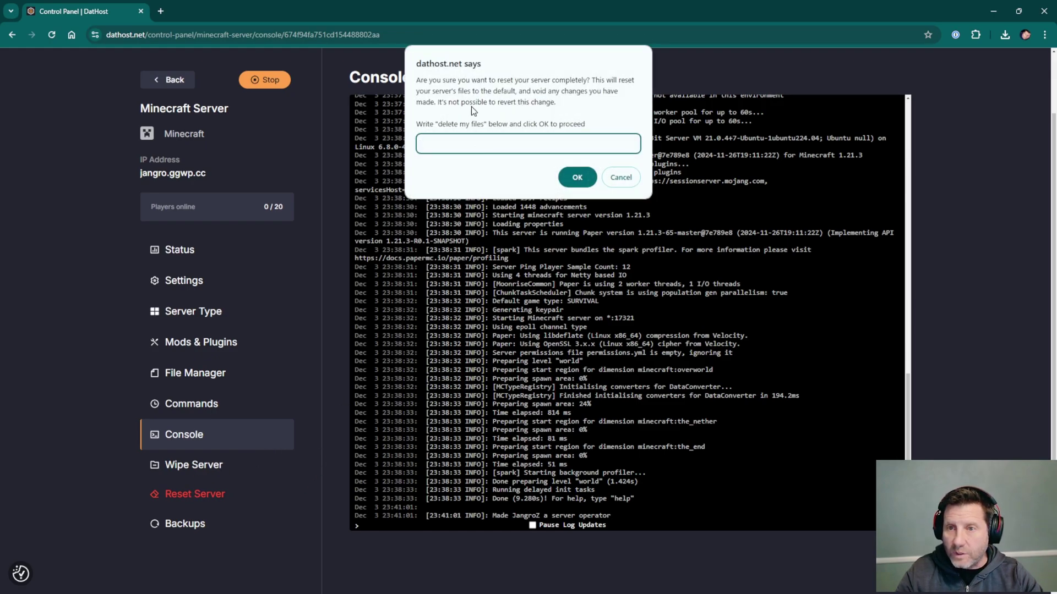
left_click(621, 177)
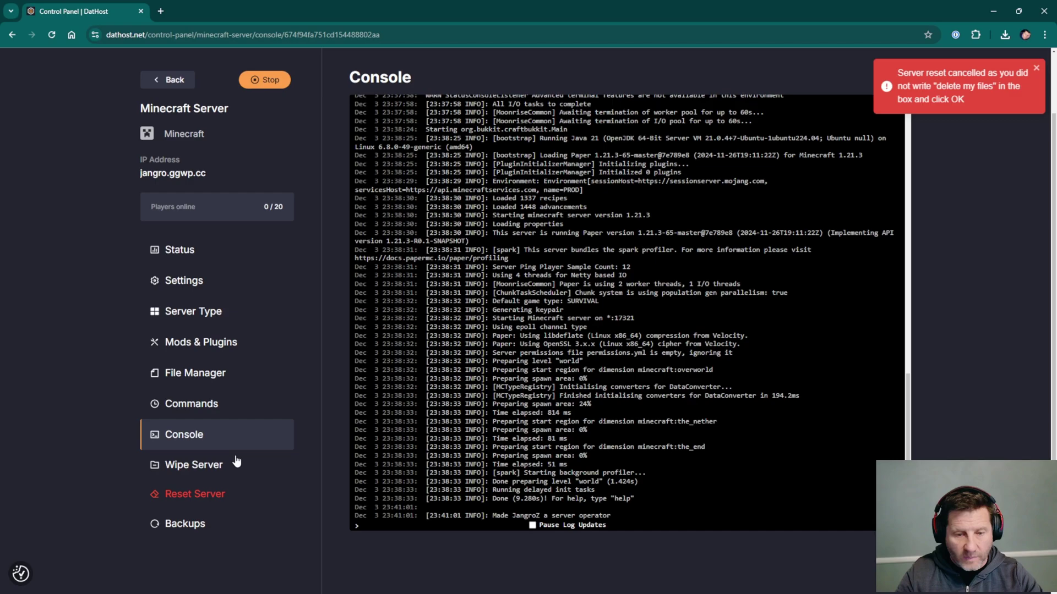
Go to Backup / Restore and cancel a manual backup before naming it.
left_click(189, 524)
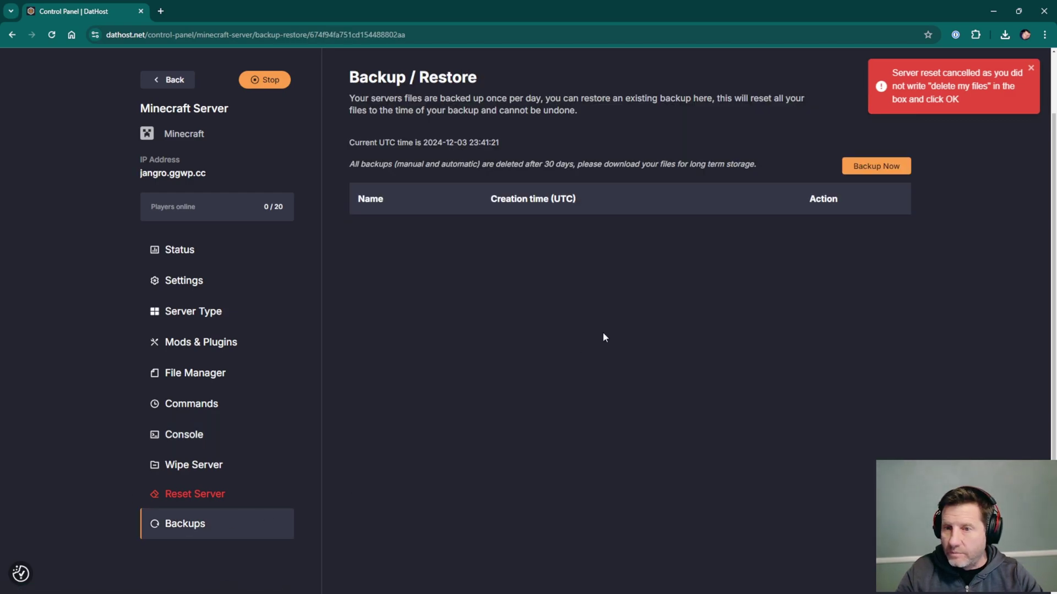
left_click(864, 169)
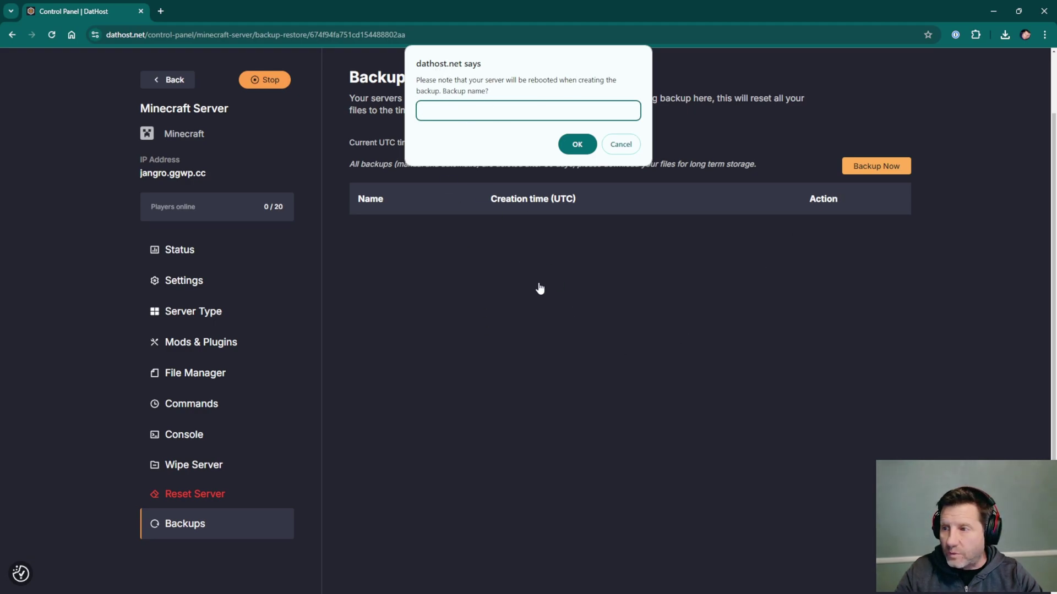
left_click(617, 145)
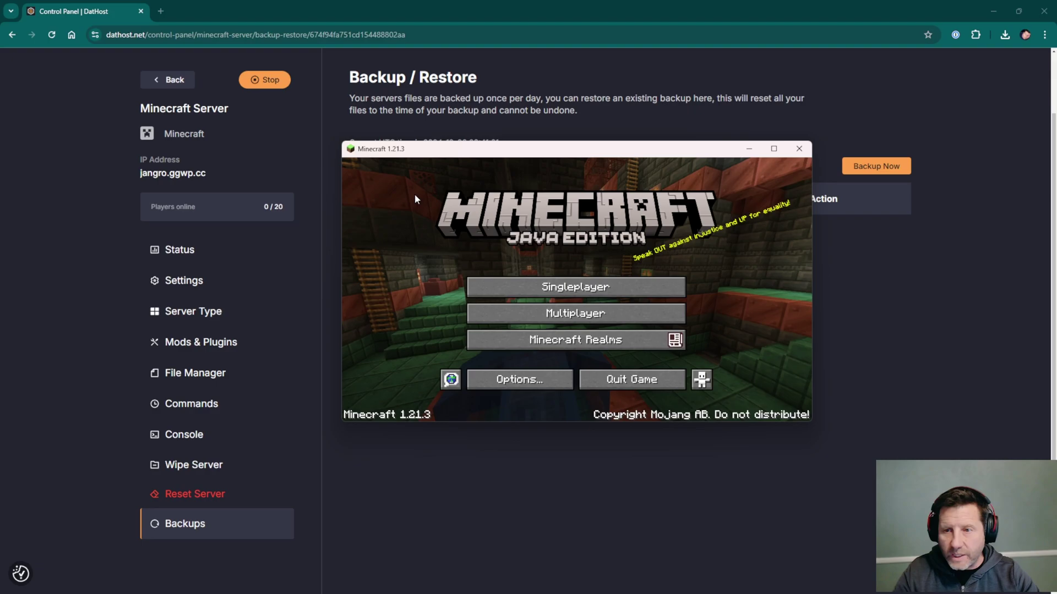
Add a multiplayer server entry with the pasted DatHost server address.
left_click(552, 315)
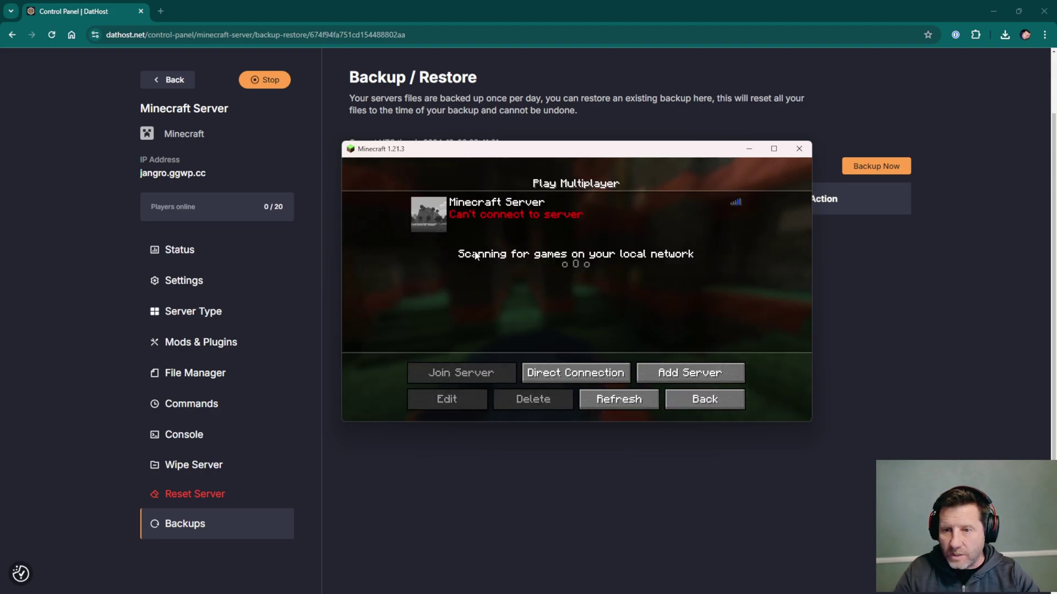
left_click(668, 374)
left_click(522, 283)
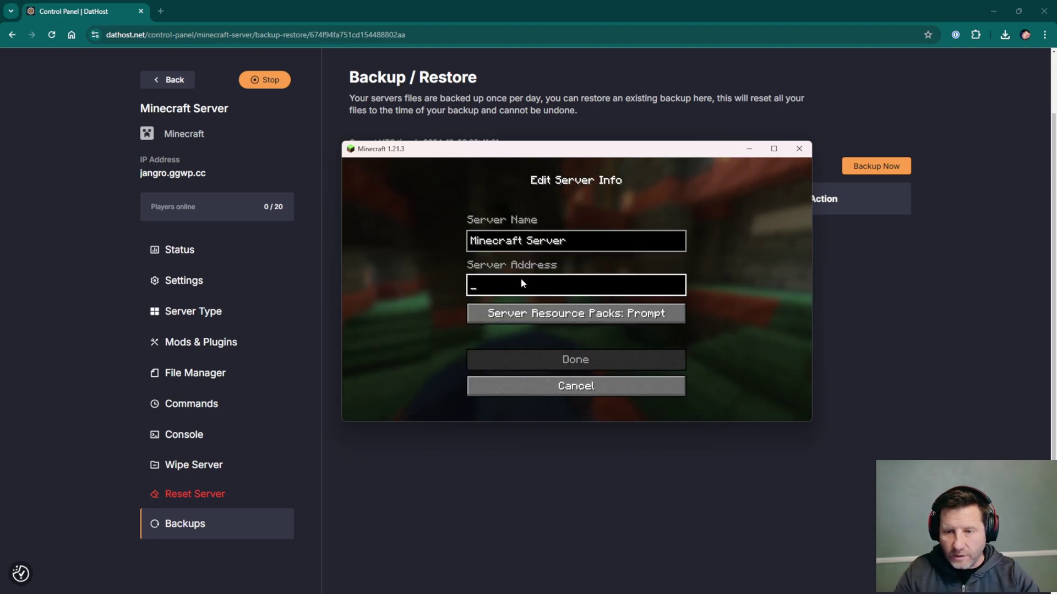
type("jangro.ggwp.cc")
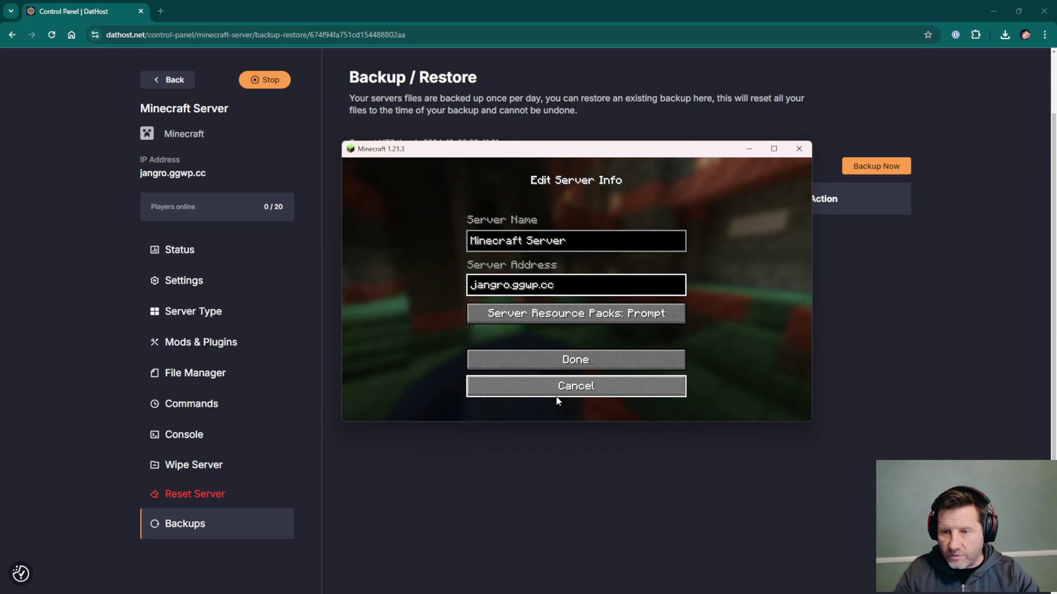
left_click(567, 360)
Join the new server and walk through the snowy spruce forest toward the water.
mouse_move(742, 245)
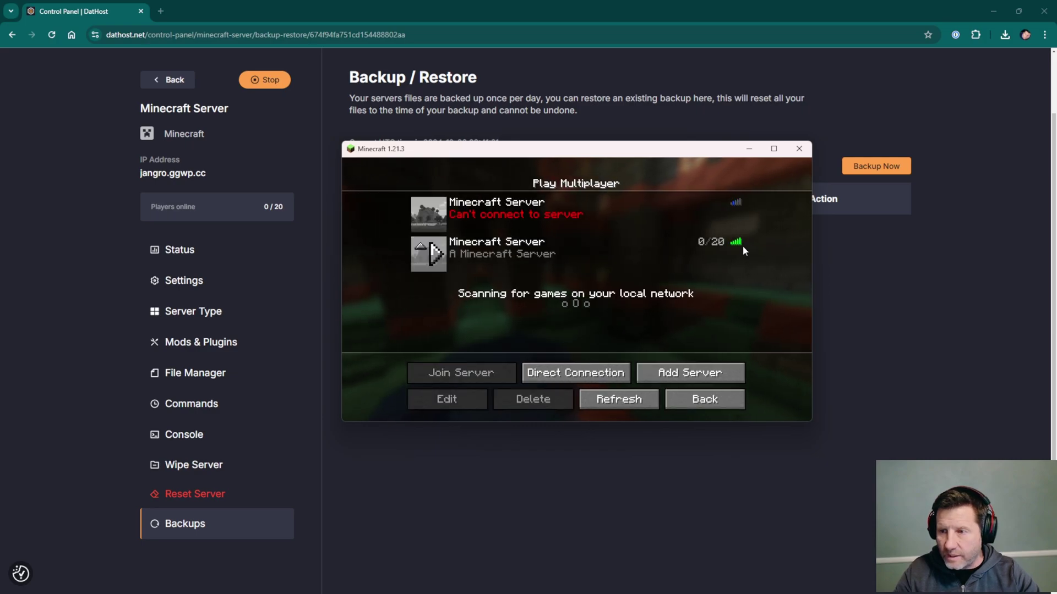
left_click(434, 254)
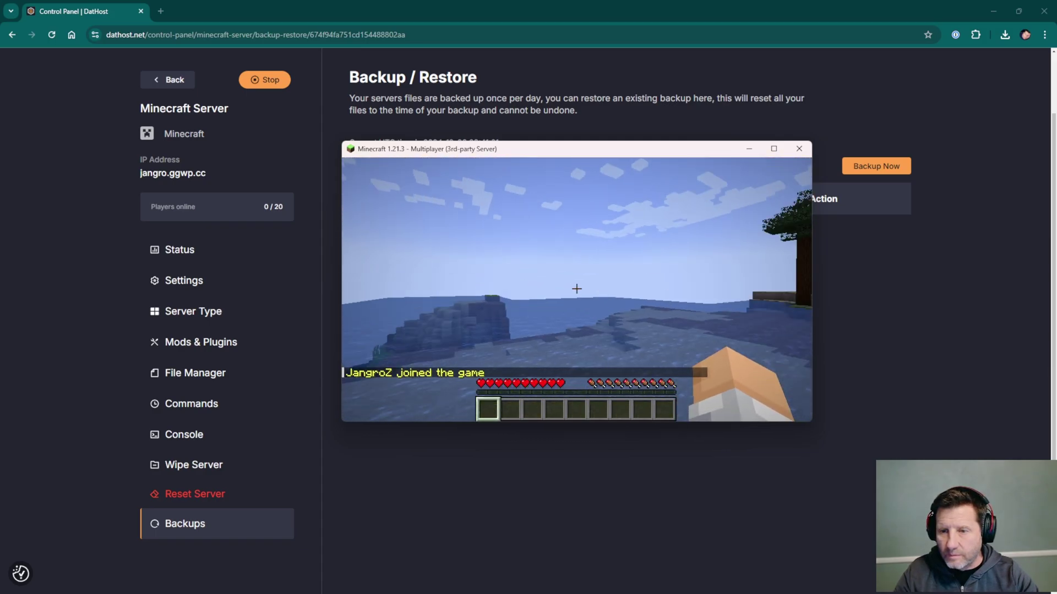
key("w")
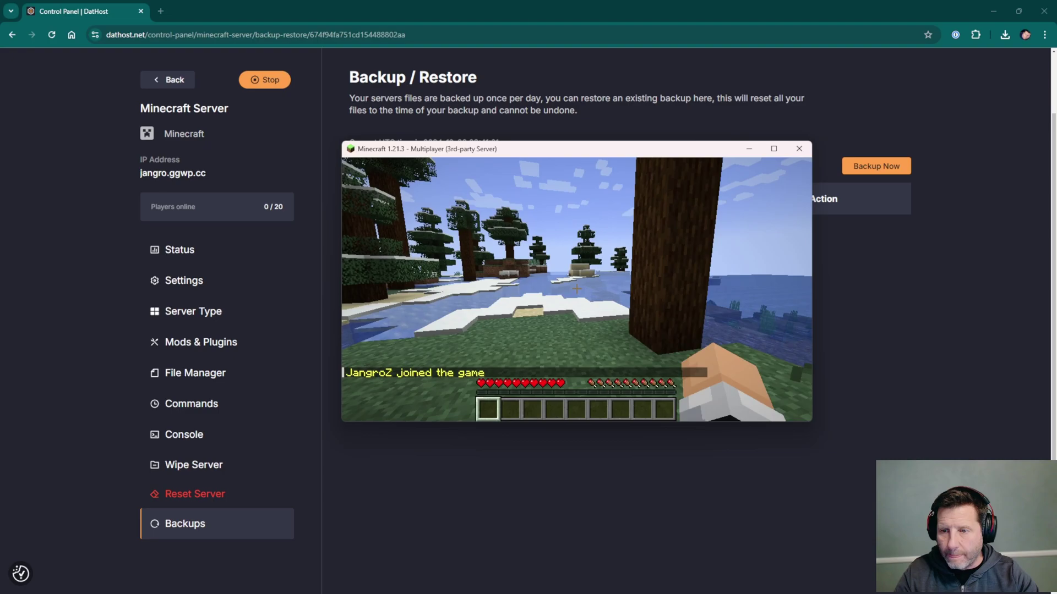
key("Tab")
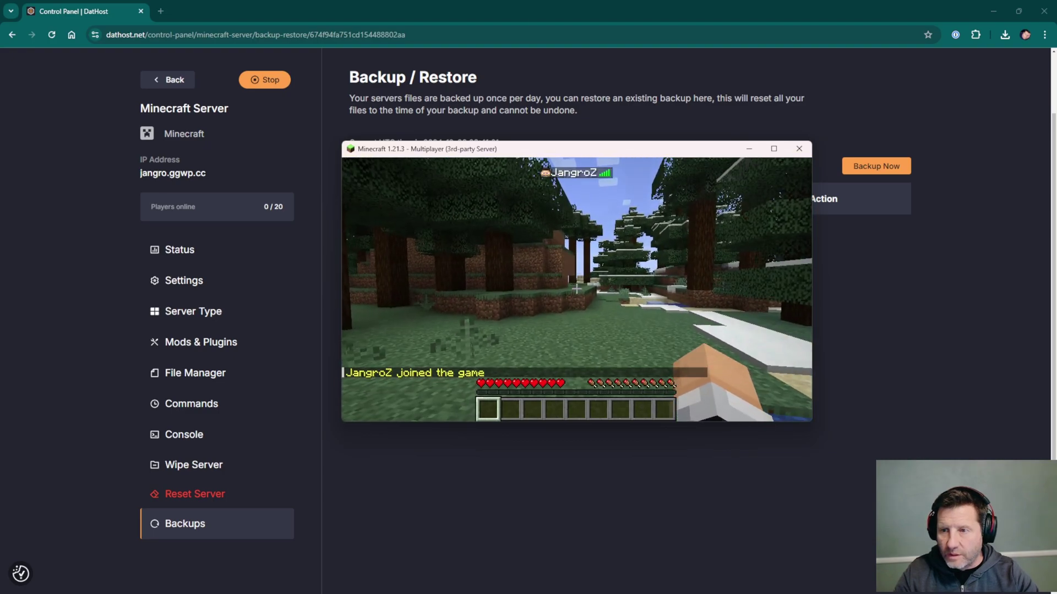
key("w")
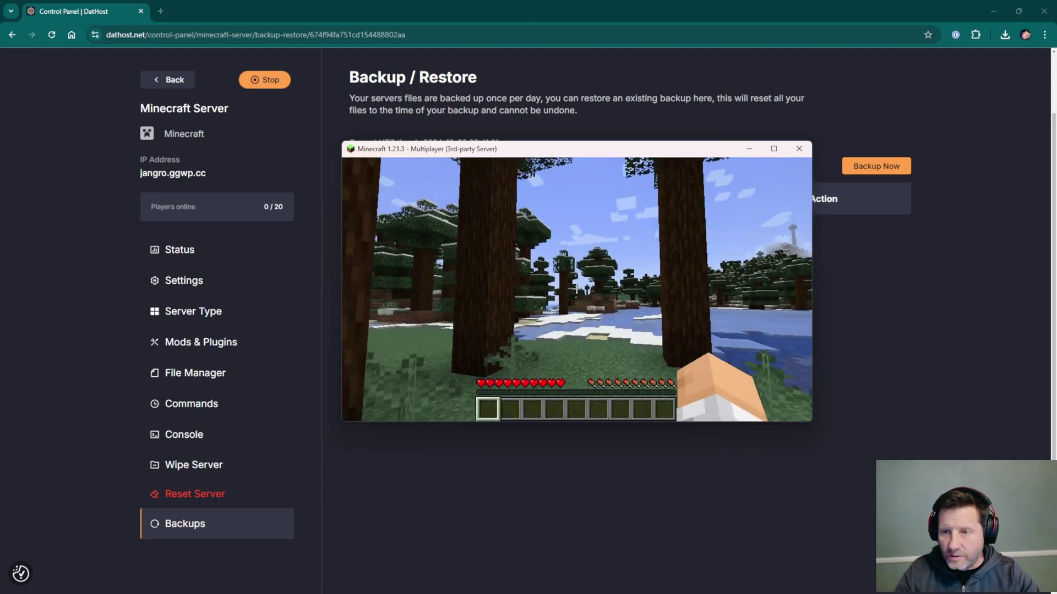
key("Tab")
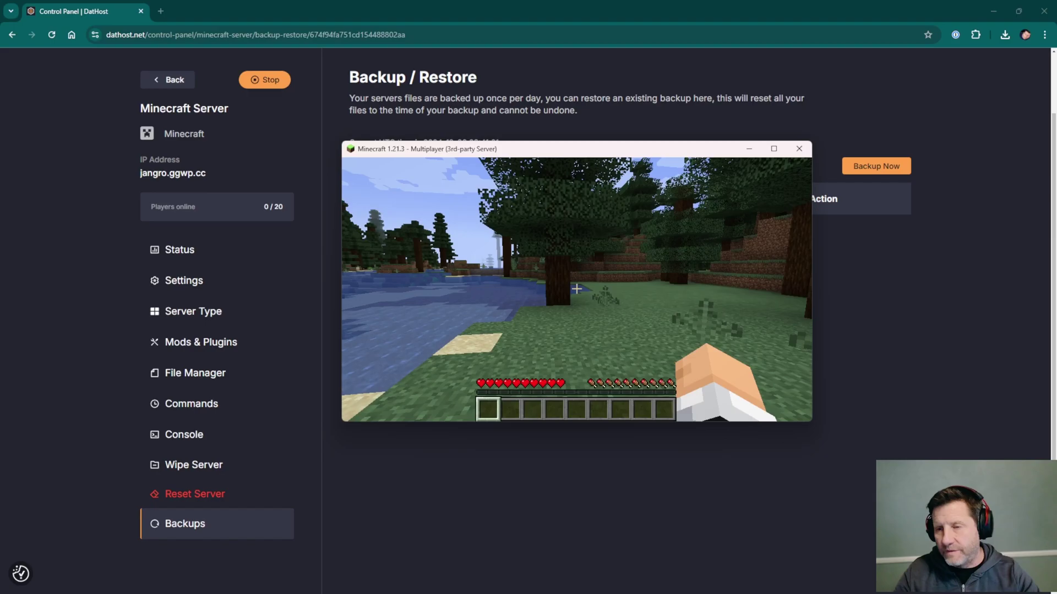
key("w")
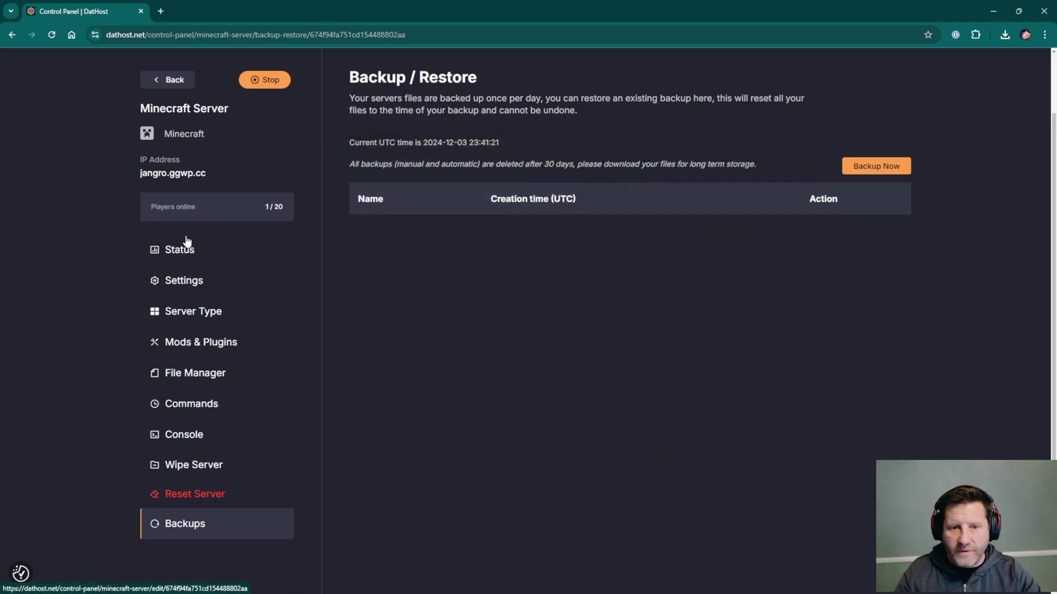
Browse the Forge and custom server type options, closing the dialogs without changes.
left_click(194, 317)
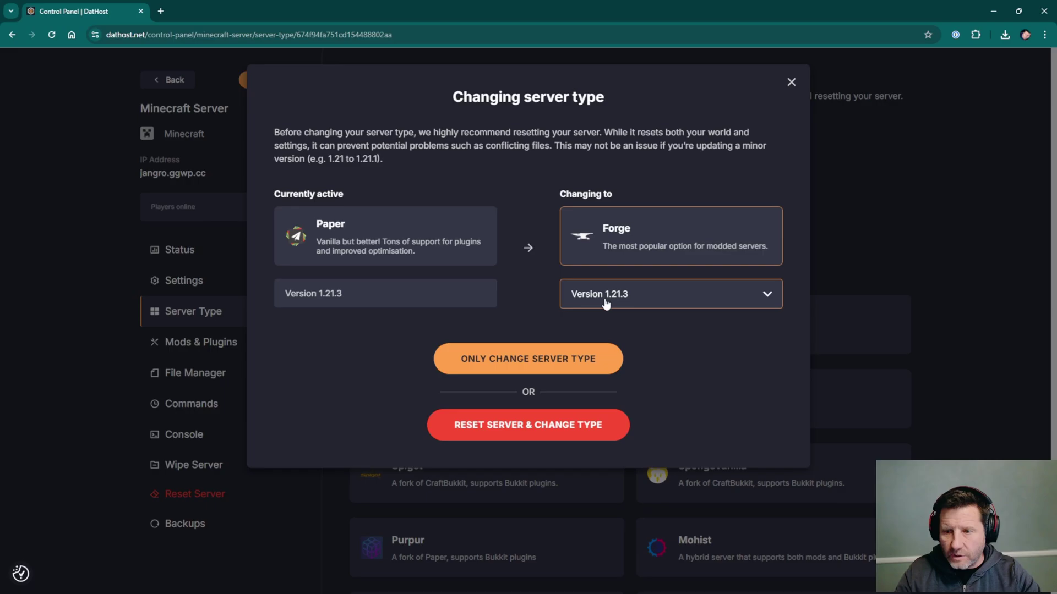
left_click(605, 304)
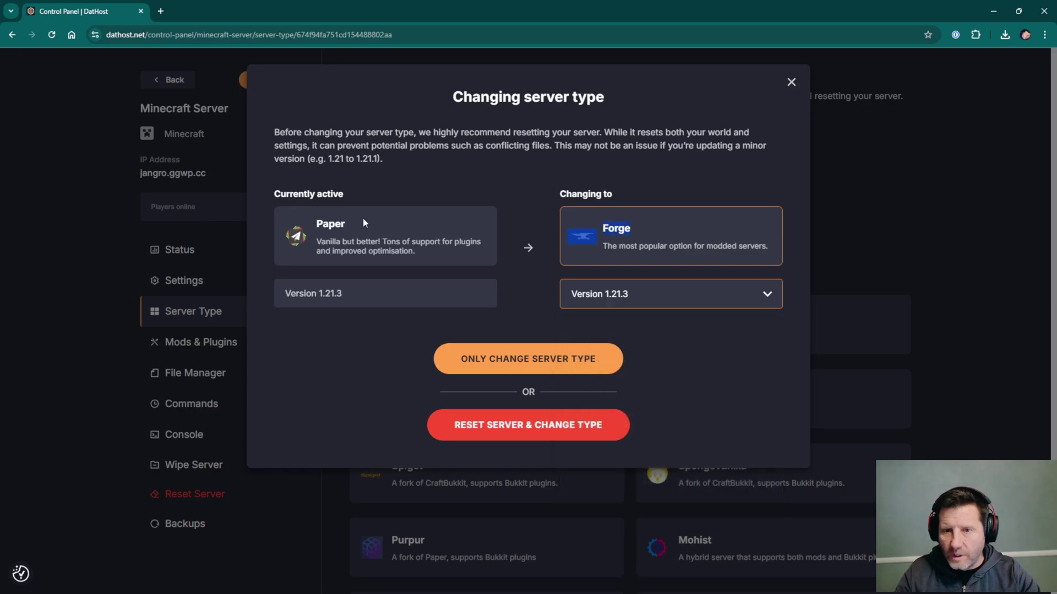
left_click(791, 83)
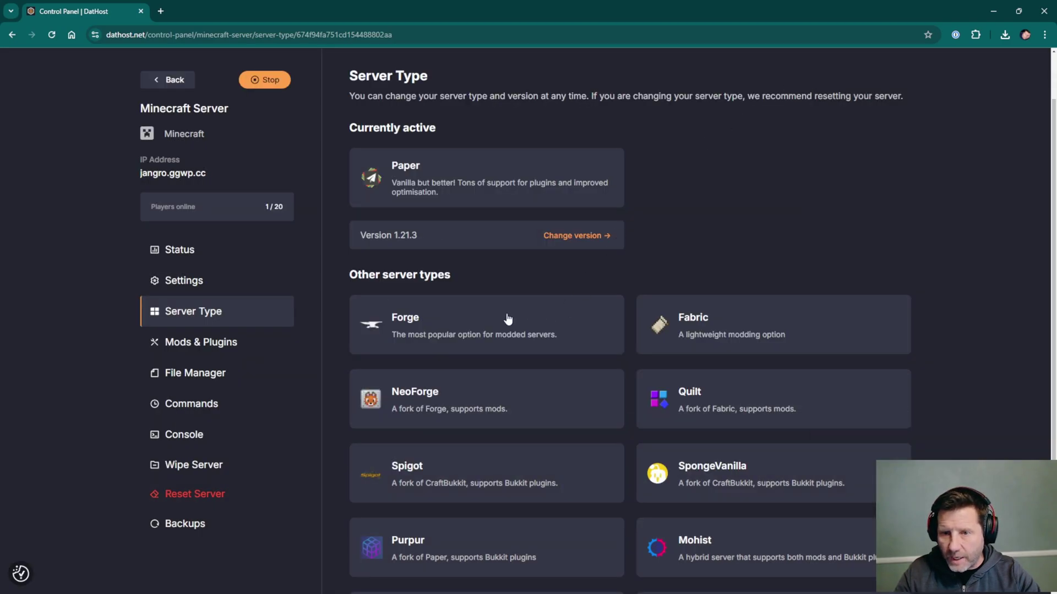
scroll(507, 319, "down", 3)
left_click(494, 523)
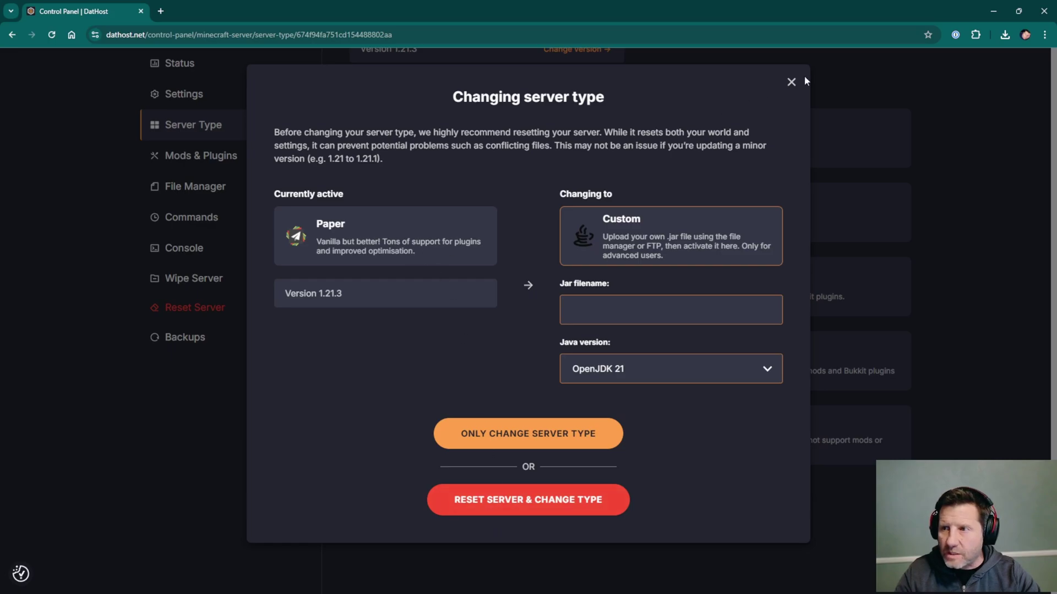
left_click(791, 83)
Switch the server type to Forge from Mods & Plugins without resetting the server.
left_click(204, 158)
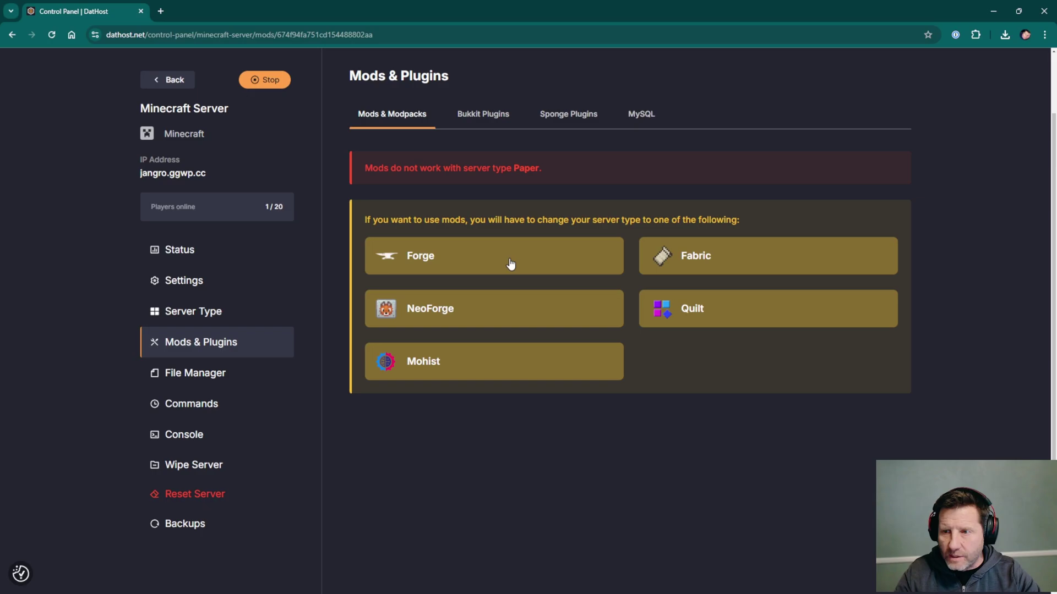
left_click(405, 251)
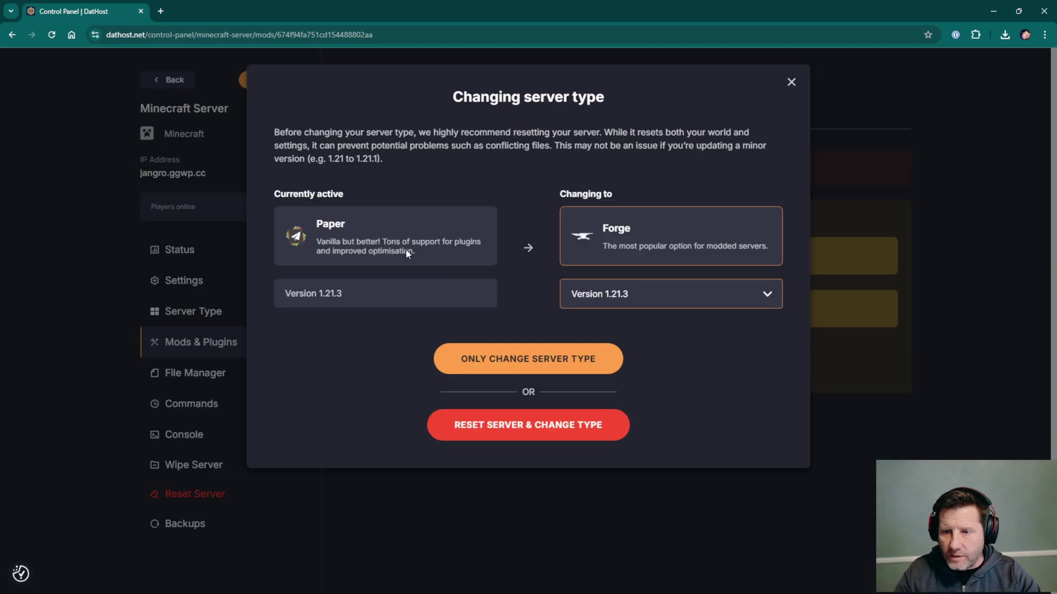
left_click(528, 358)
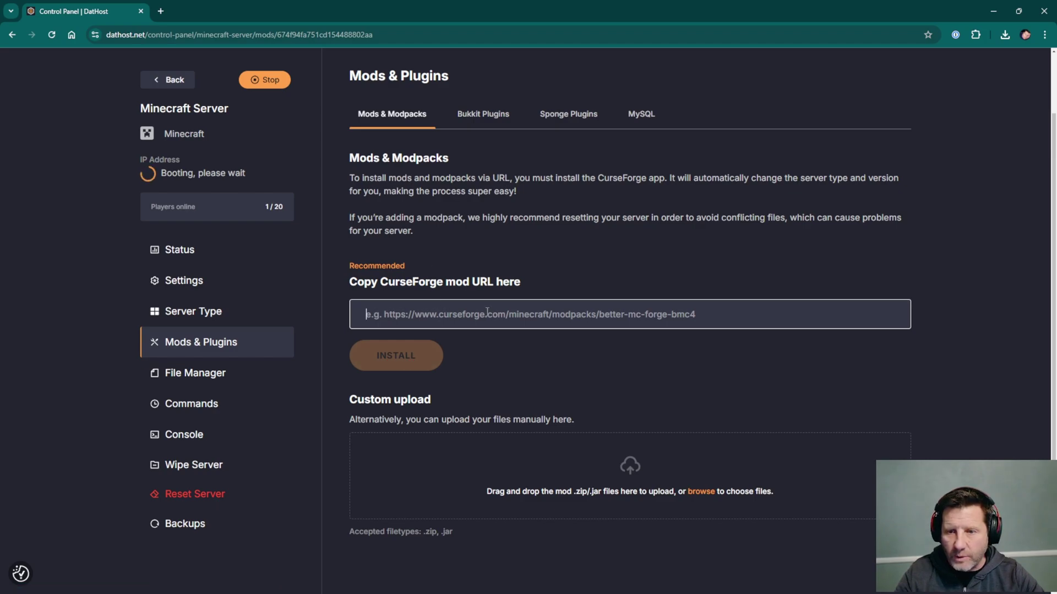
Install Valhelsia 6 from its CurseForge URL, resetting the server, changing version and rebooting.
type("https://www.curseforge.com/minecraft/modpacks/valhelsia-6")
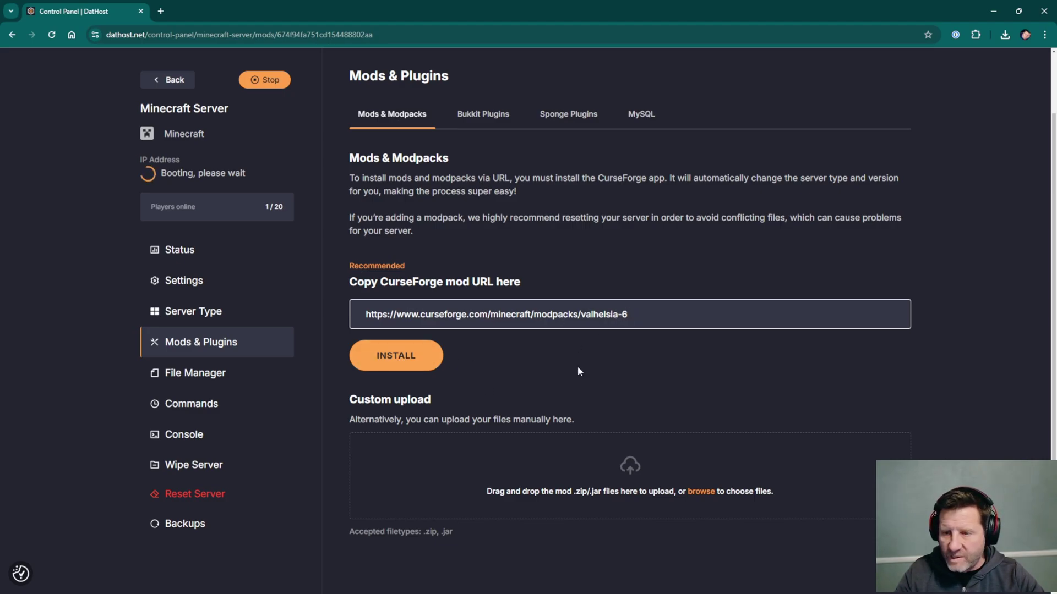
left_click(412, 357)
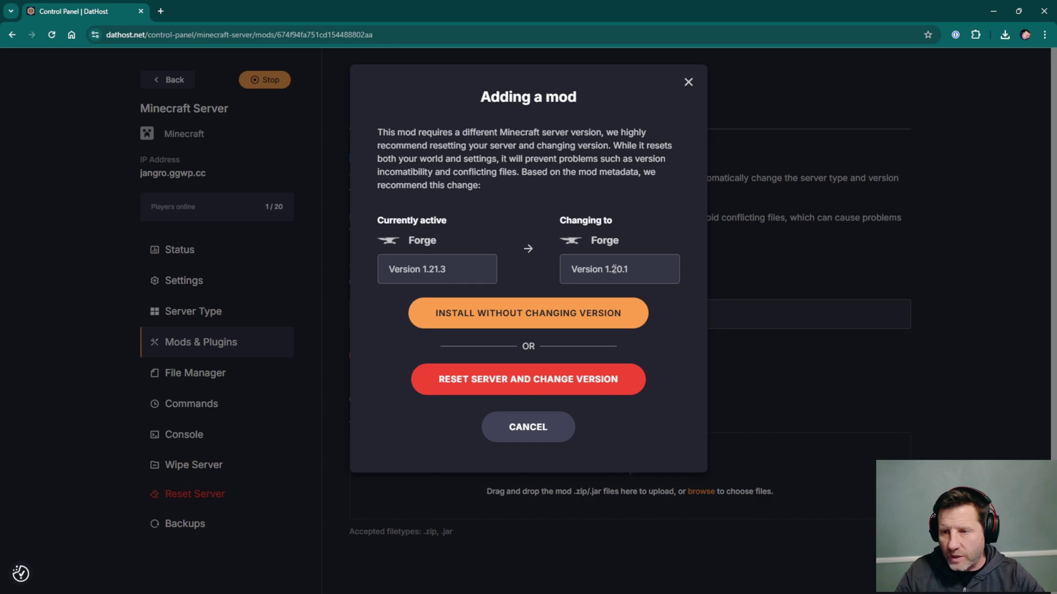
left_click(522, 379)
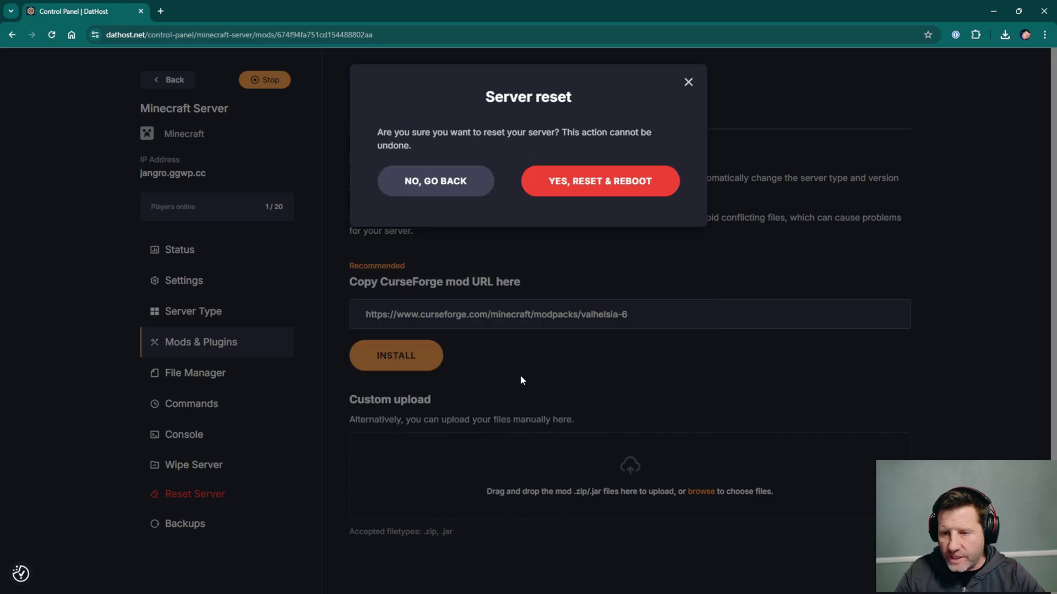
left_click(588, 180)
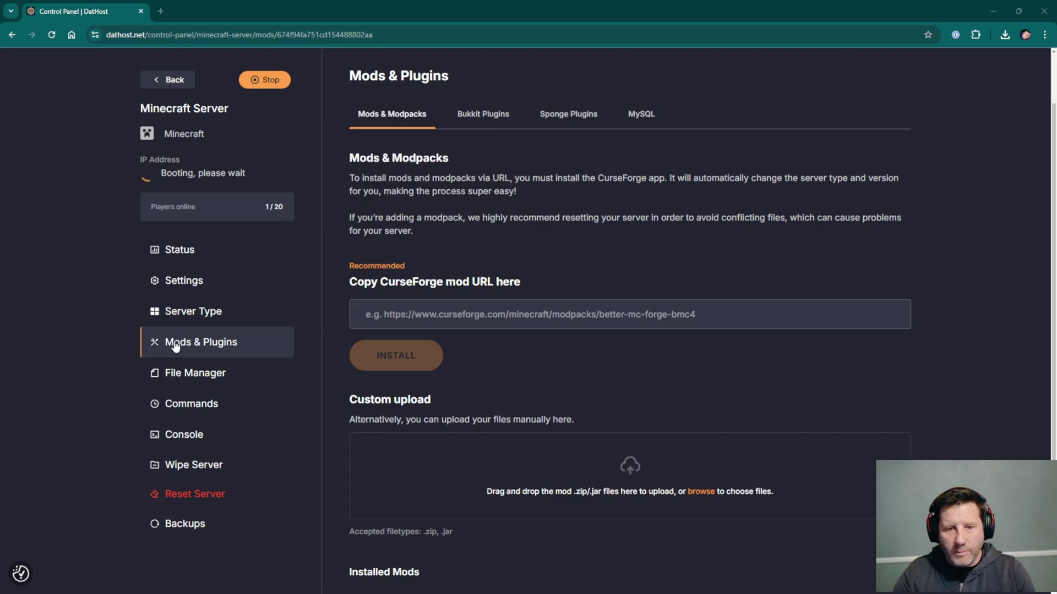
Watch the modded server's startup log in the DatHost console.
left_click(193, 435)
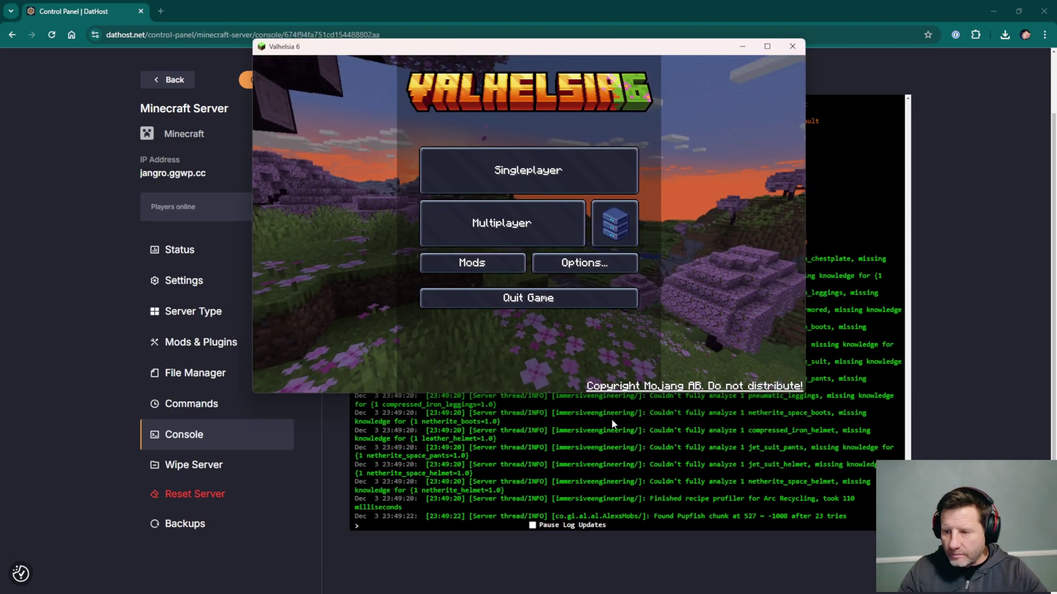
Add the server address in Valhelsia 6, join the server, and switch to third-person view.
left_click_drag(525, 51, 557, 41)
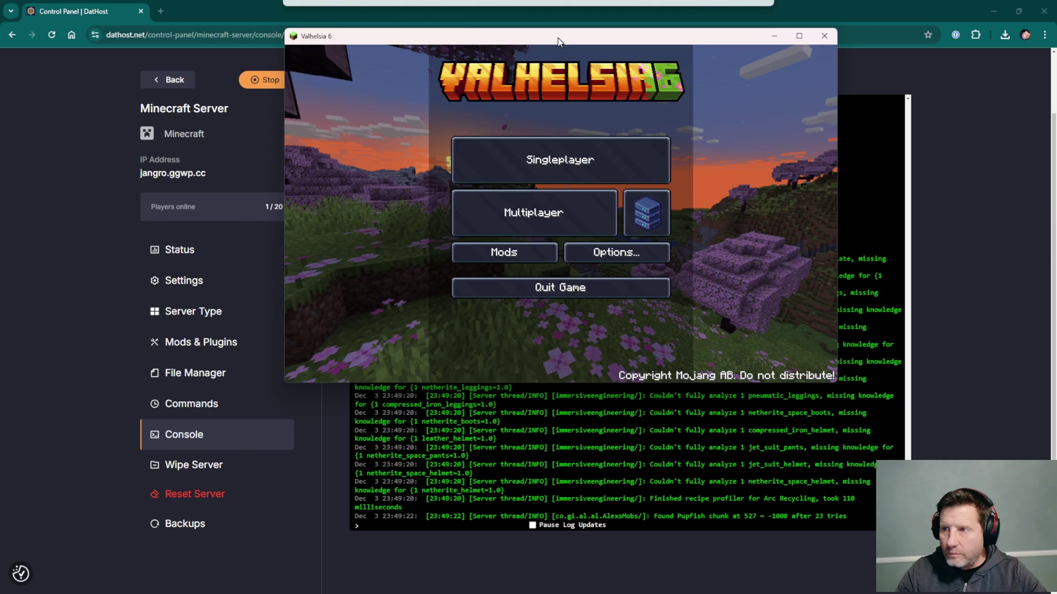
left_click(537, 218)
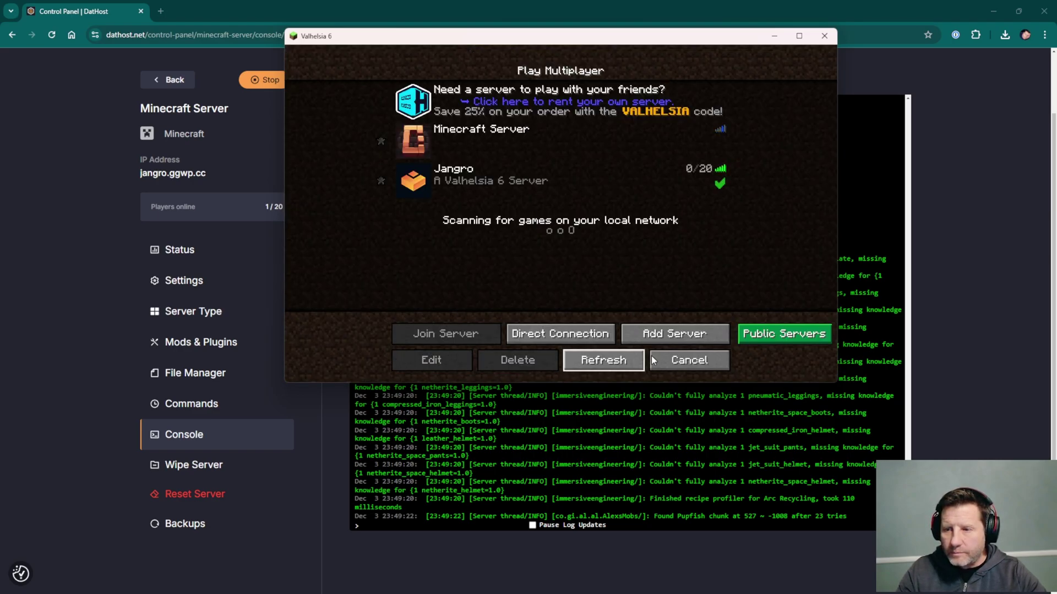
left_click(662, 332)
left_click(514, 174)
type("jangro.ggwp.cc")
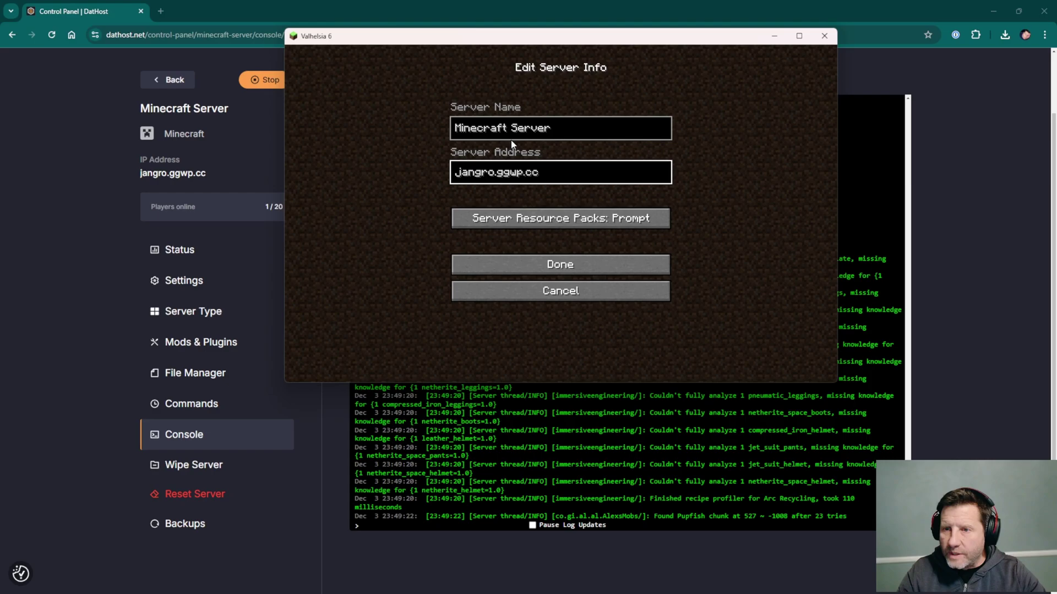
left_click(556, 270)
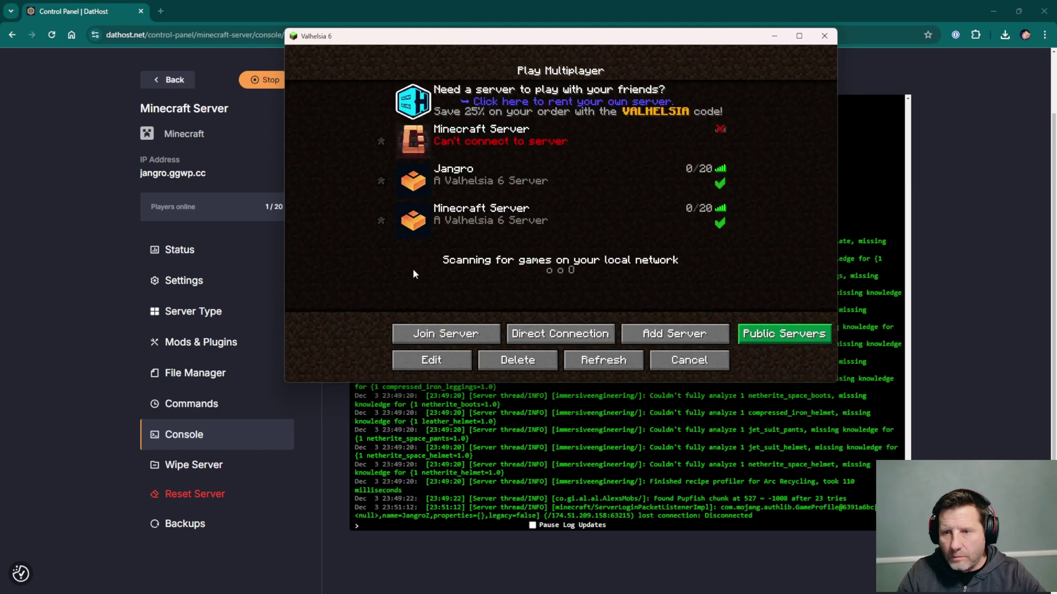
left_click(418, 220)
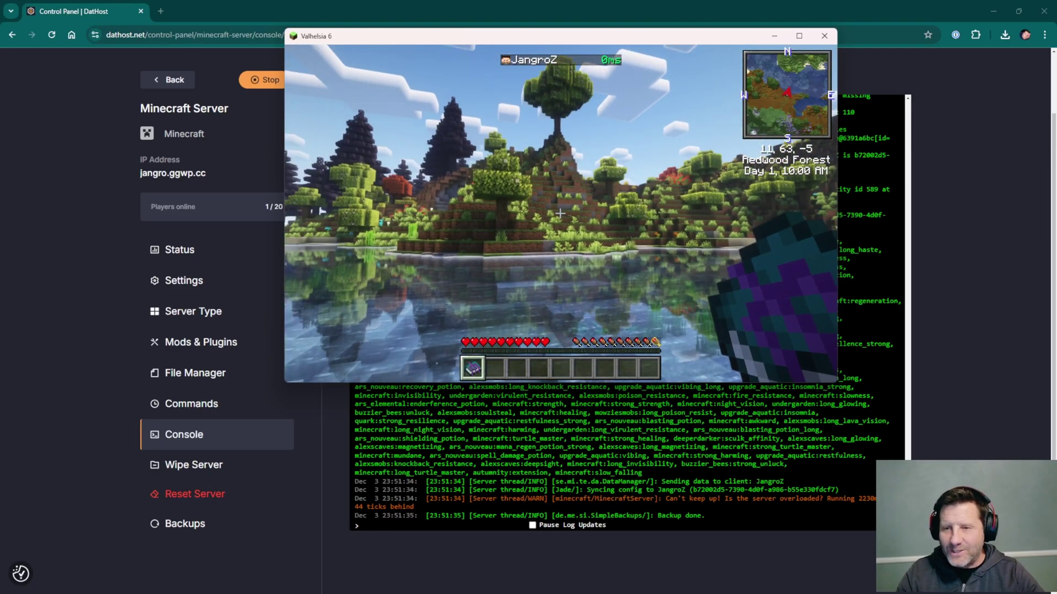
key("F5")
key("F5")
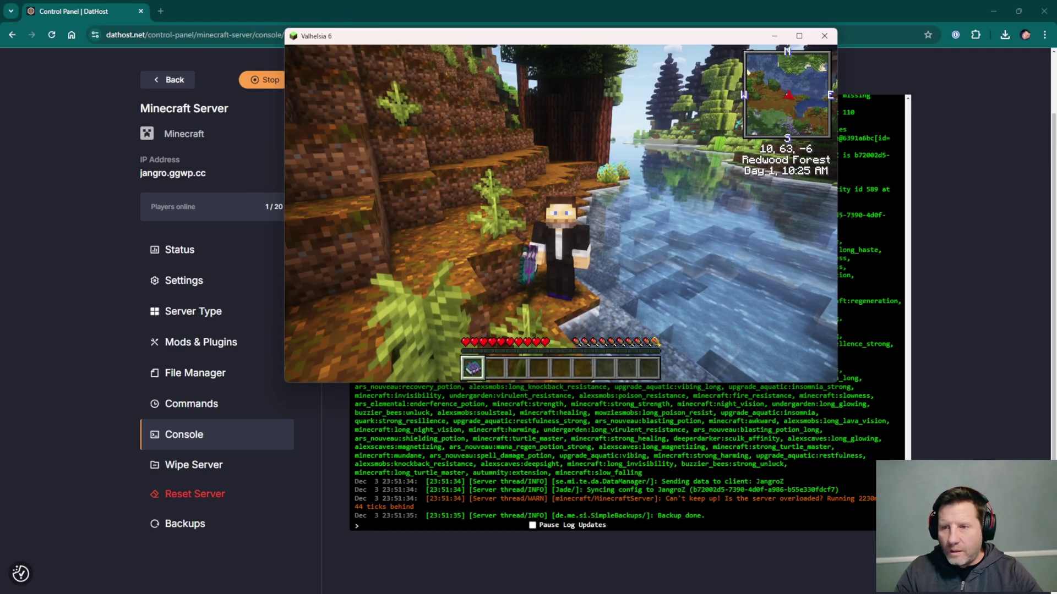